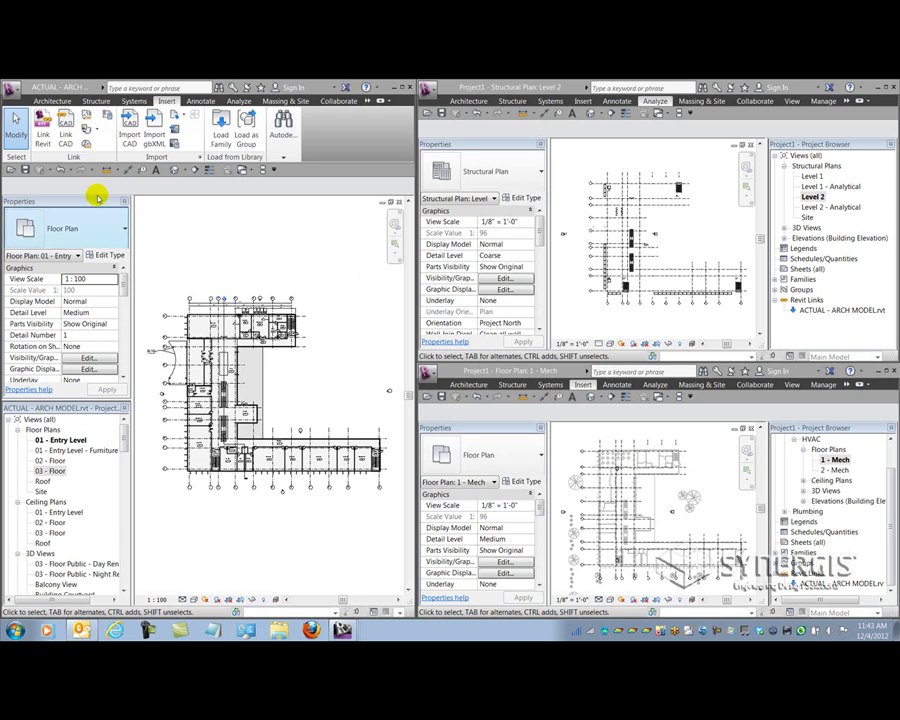
Check the Discipline settings of the architectural, structural and mechanical plan views.
left_click(123, 287)
mouse_move(123, 287)
left_mouse_down()
mouse_move(125, 310)
mouse_move(115, 293)
left_mouse_up()
left_click(72, 289)
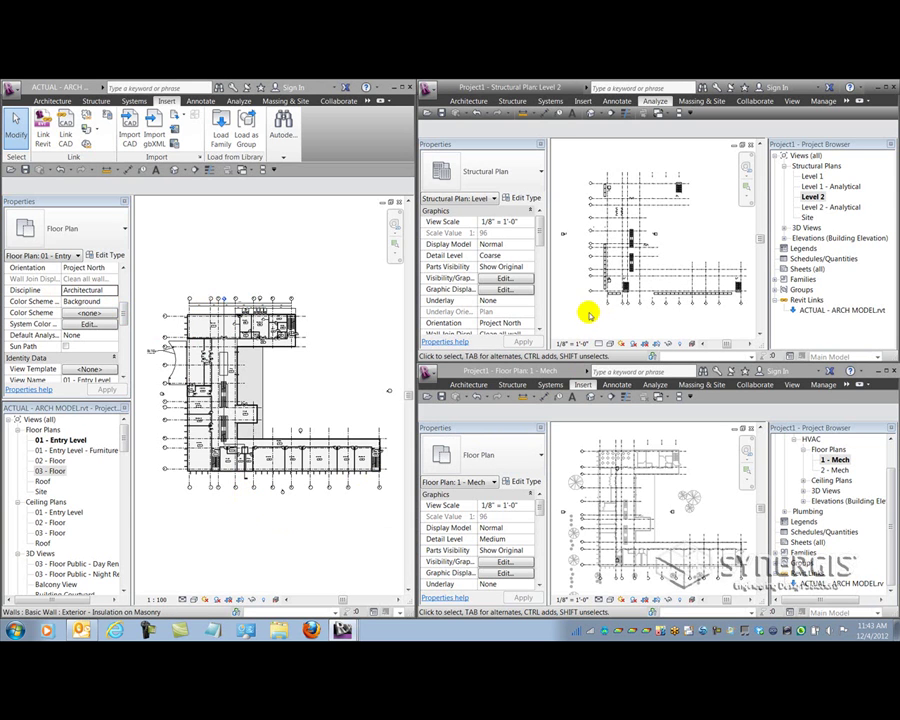
scroll(540, 237, "down", 1)
scroll(541, 237, "down", 3)
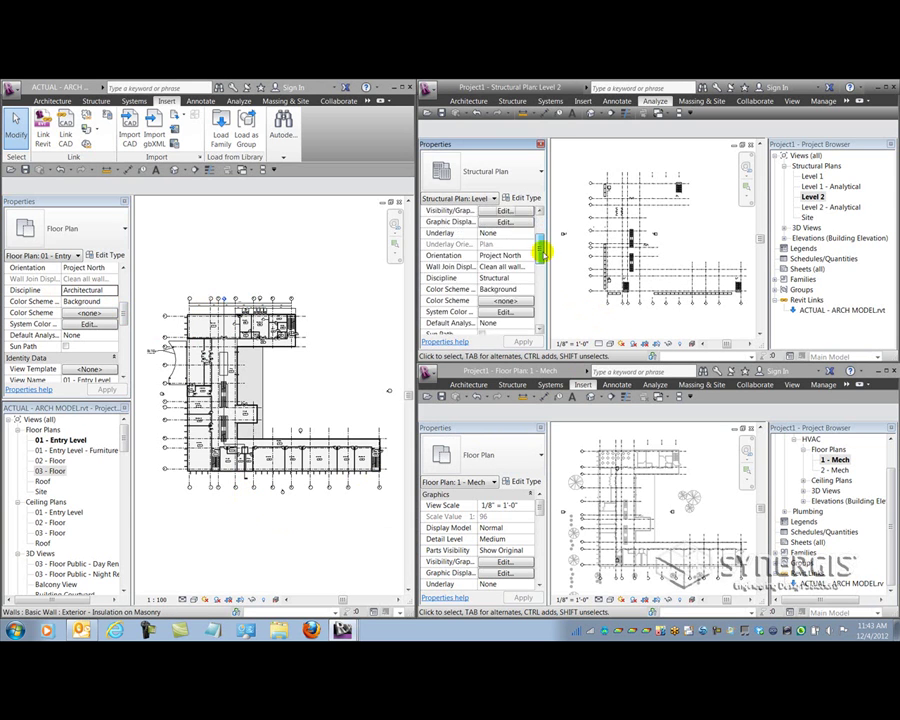
left_click(518, 265)
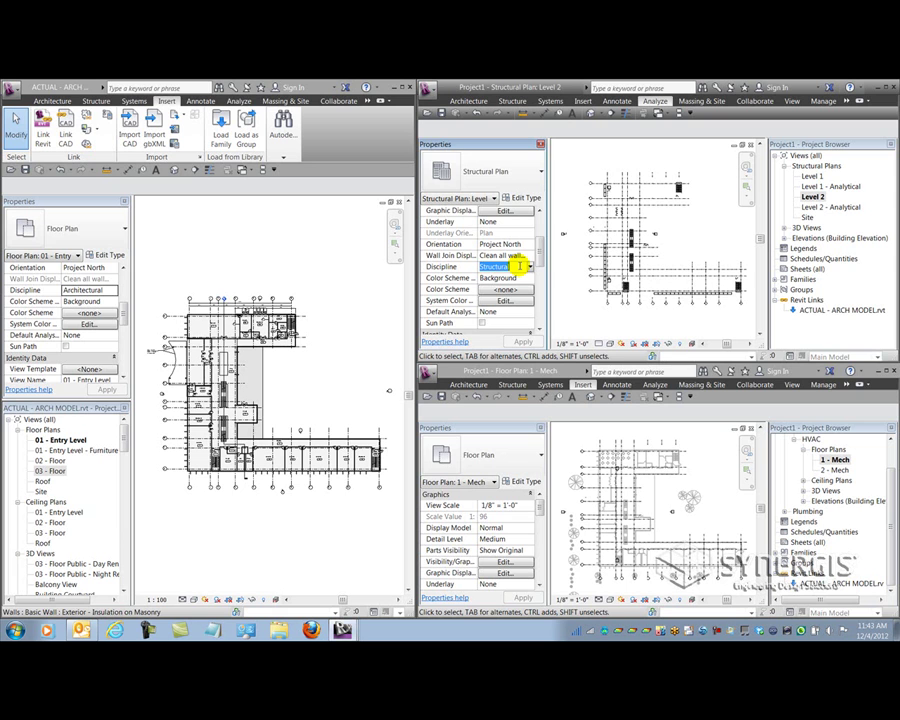
left_click(710, 458)
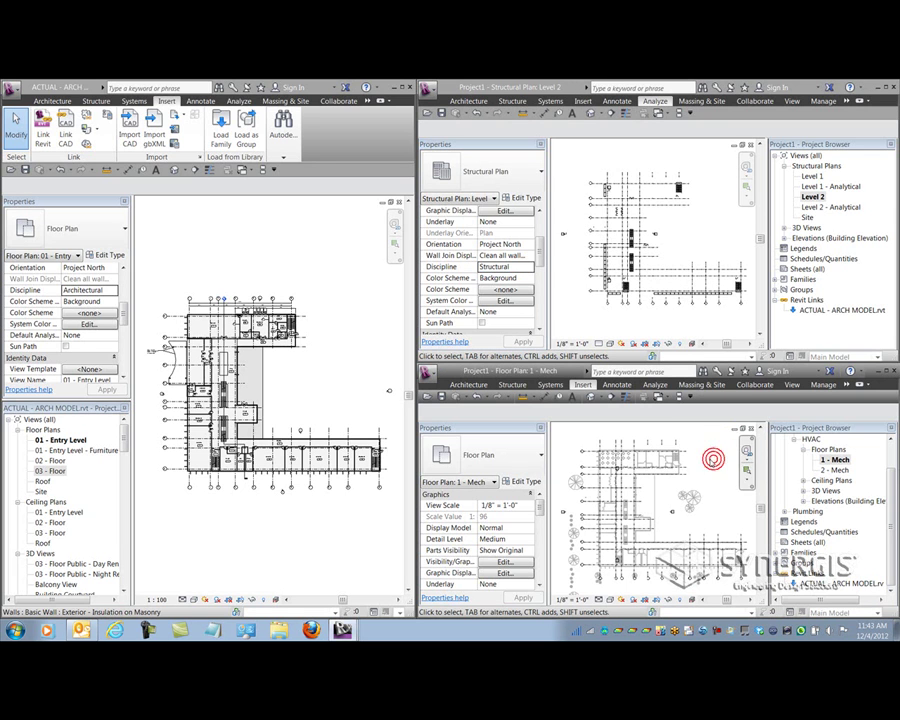
left_click_drag(545, 505, 524, 529)
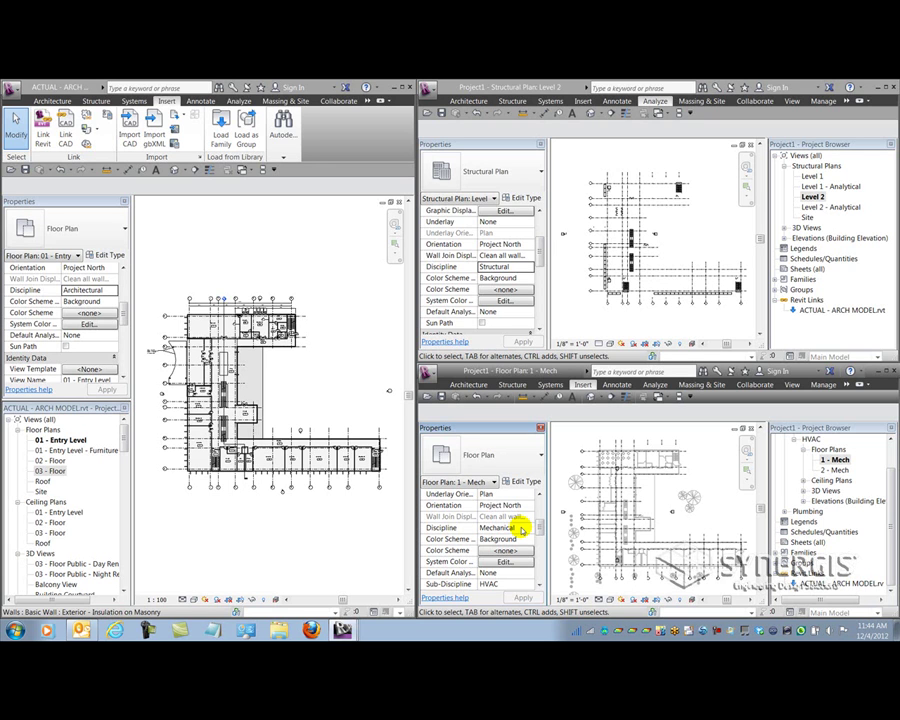
Set the structural Level 2 plan's Discipline to Coordination.
scroll(522, 530, "up", 2)
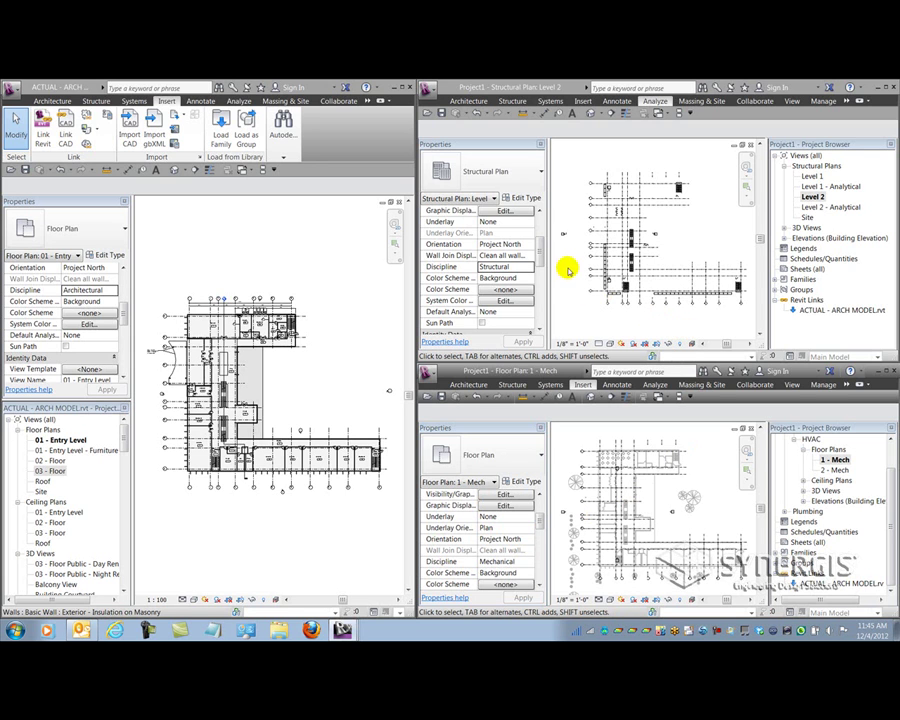
left_click(529, 267)
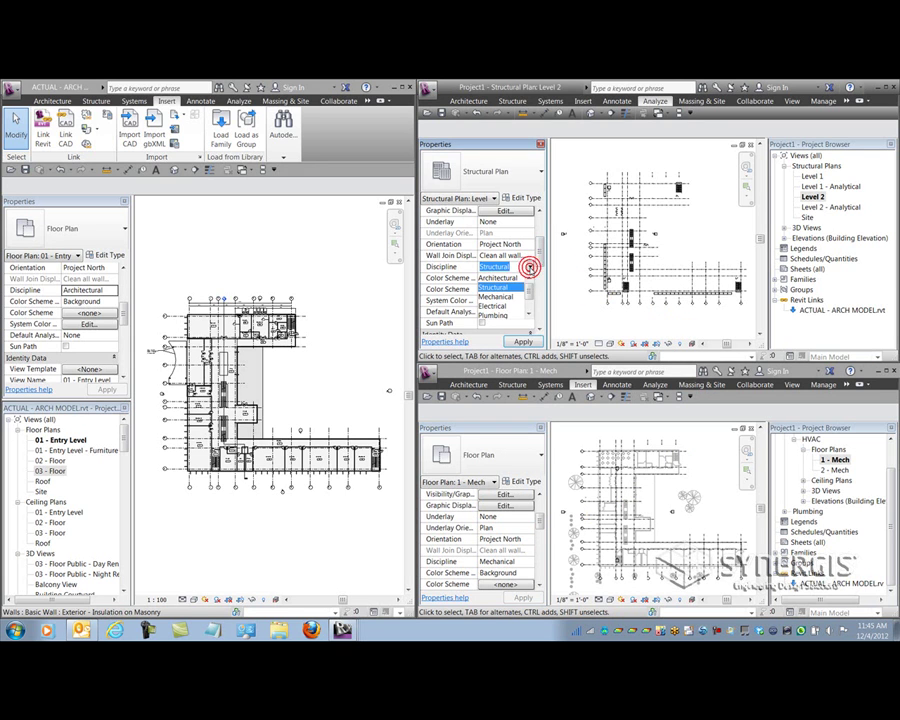
scroll(512, 300, "down", 1)
left_click(504, 305)
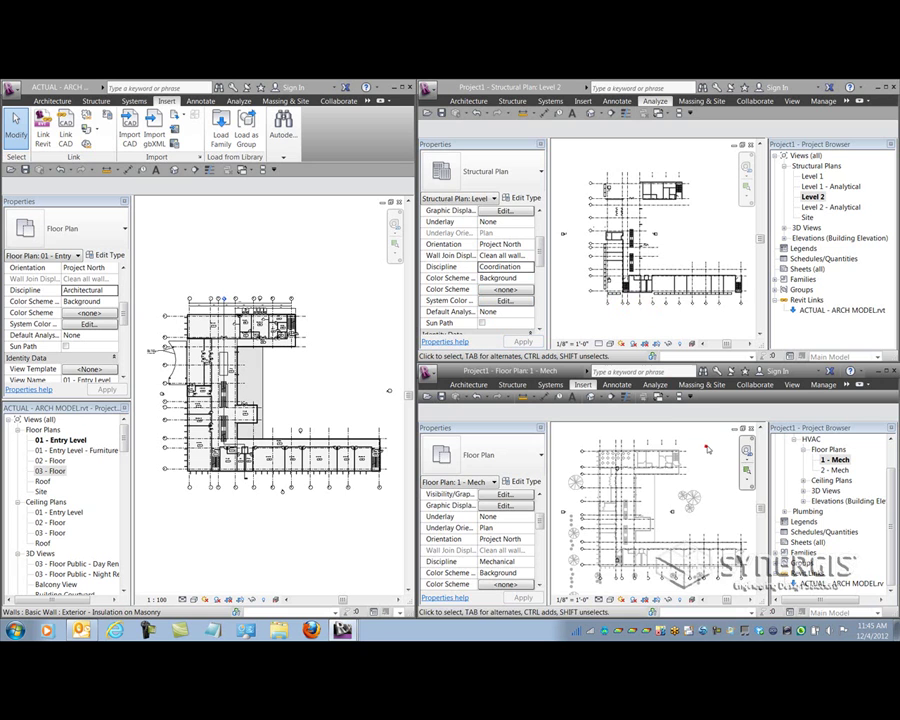
Set the 1 - Mech plan's Discipline to Coordination.
scroll(539, 528, "down", 2)
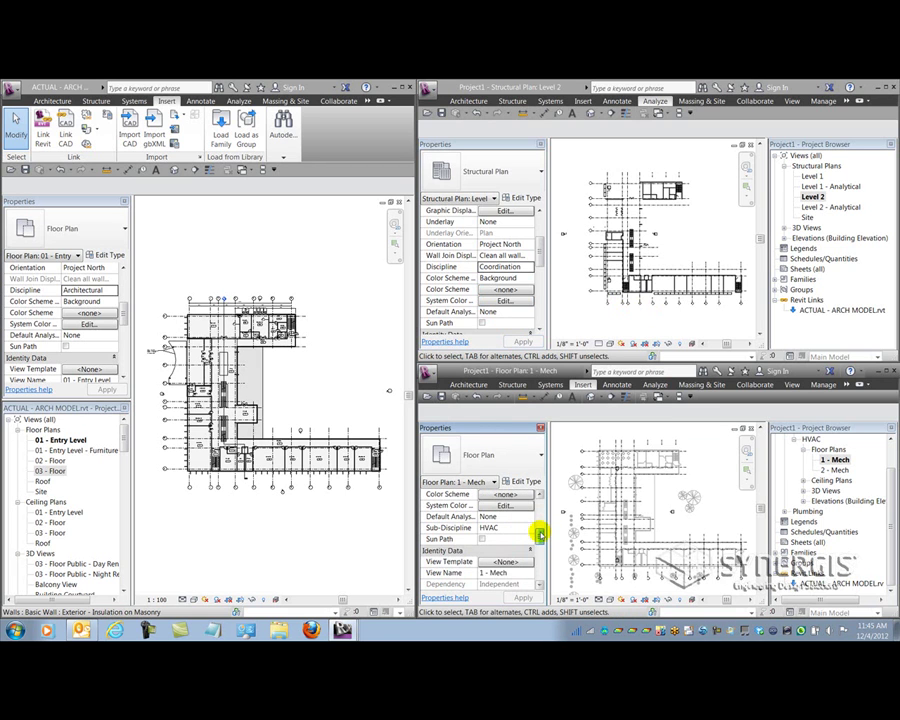
scroll(539, 537, "up", 2)
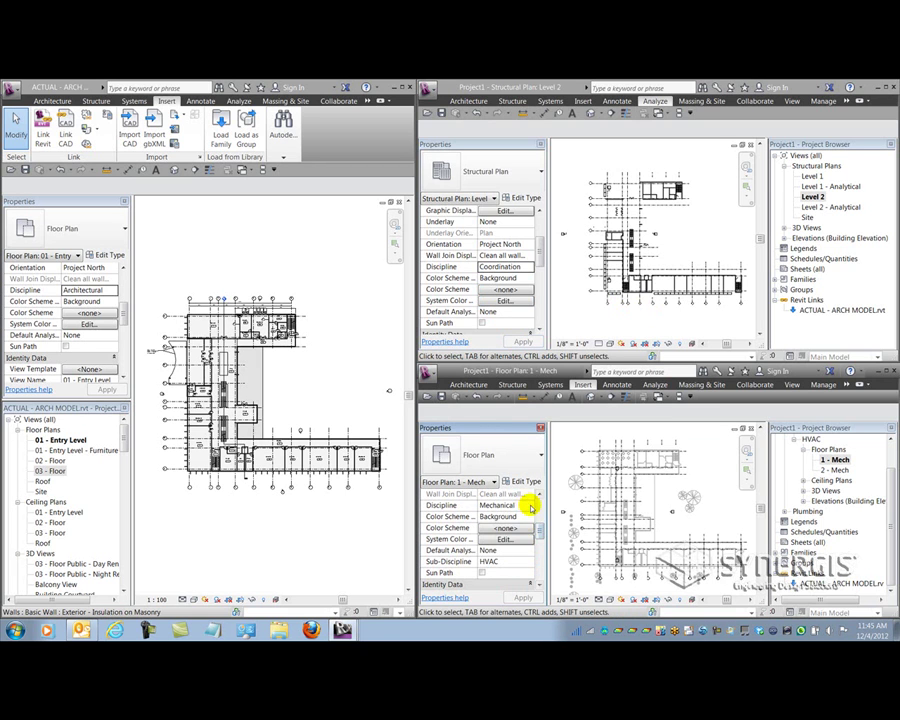
left_click(526, 506)
left_click(497, 546)
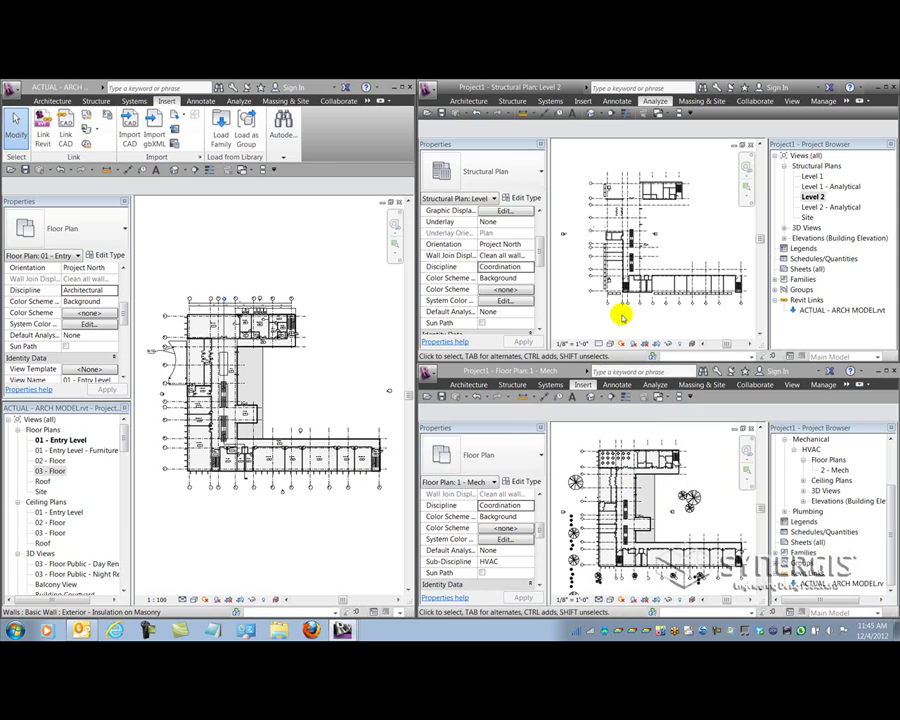
Halftone the ACTUAL - ARCH MODEL.rvt link in the Level 2 plan via VG Revit Links.
key("v")
key("g")
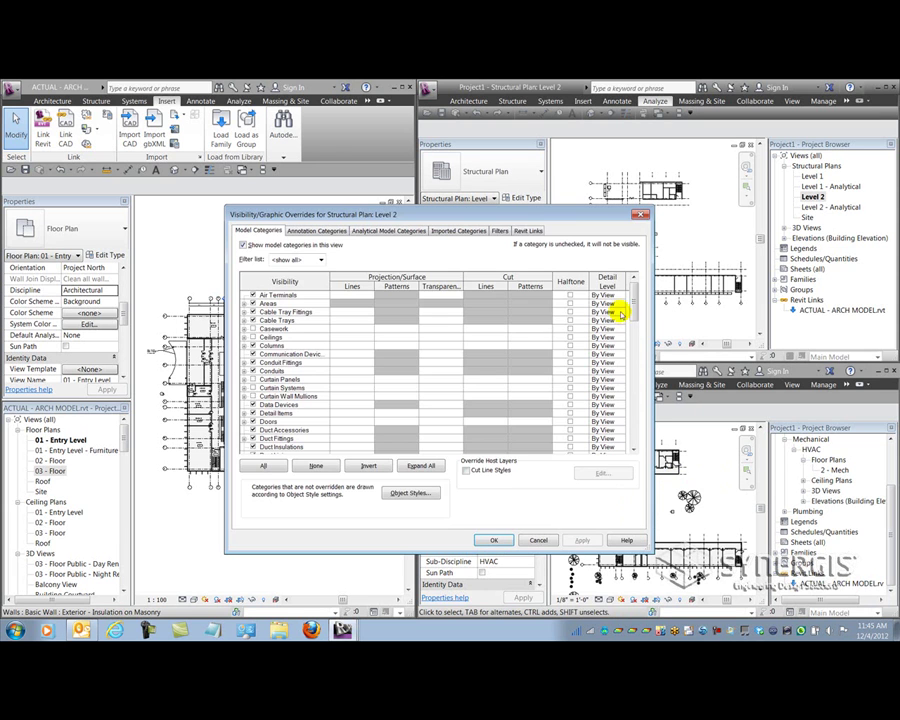
left_click(527, 230)
left_click(388, 276)
left_click(494, 540)
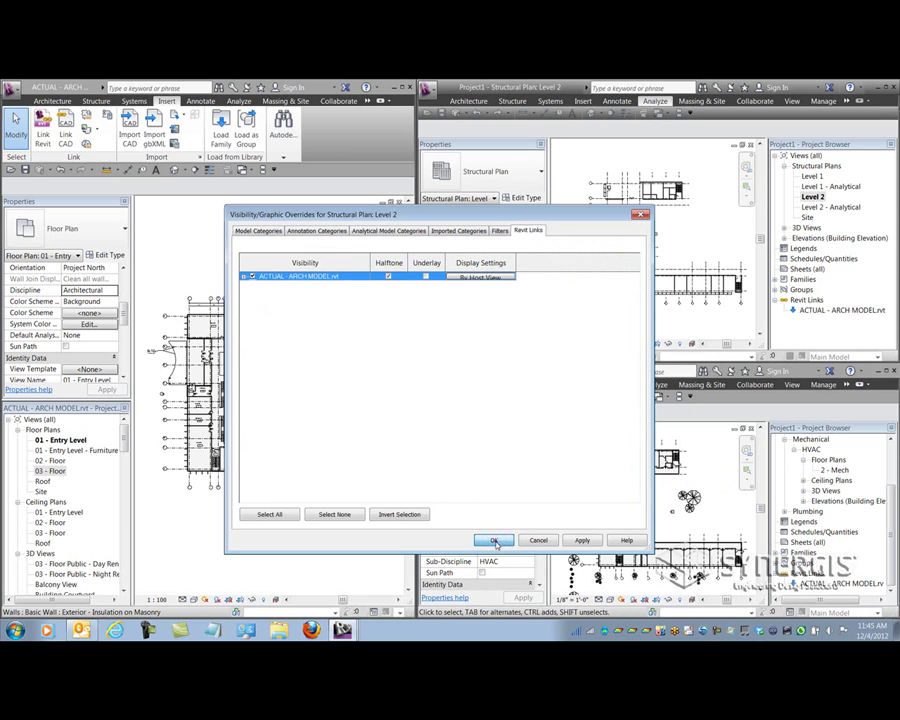
Halftone the ACTUAL - ARCH MODEL.rvt link in the 1 - Mech plan as well.
left_click(727, 484)
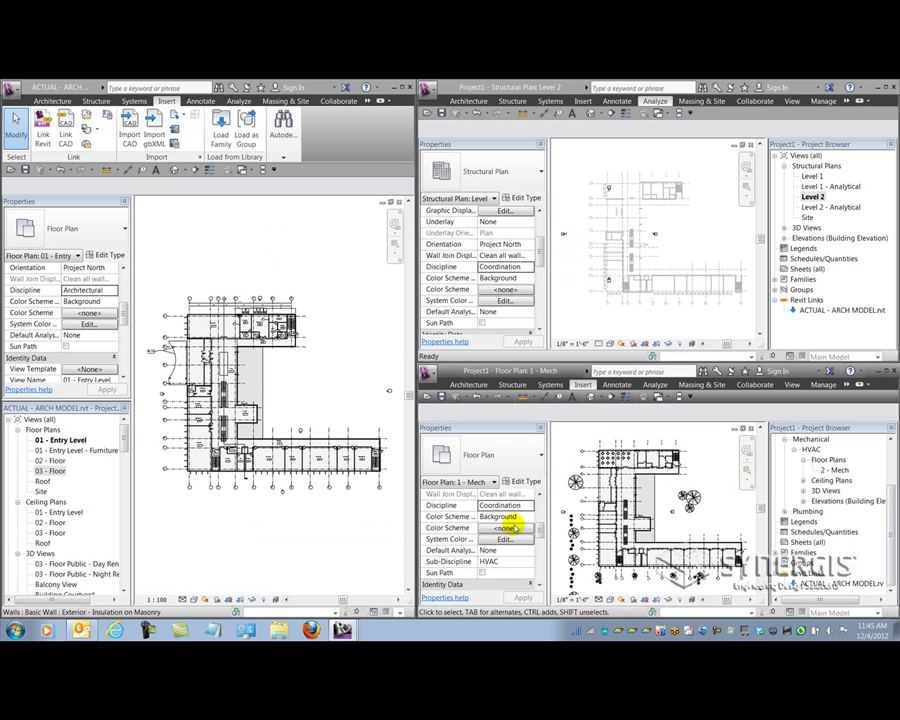
key("v")
key("g")
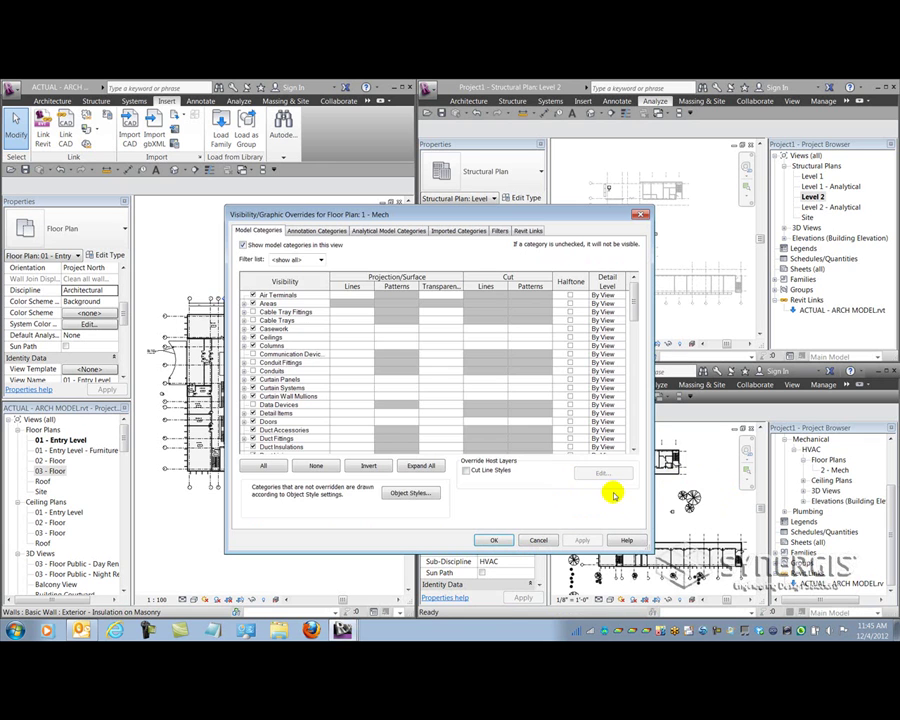
left_click(528, 231)
left_click(388, 276)
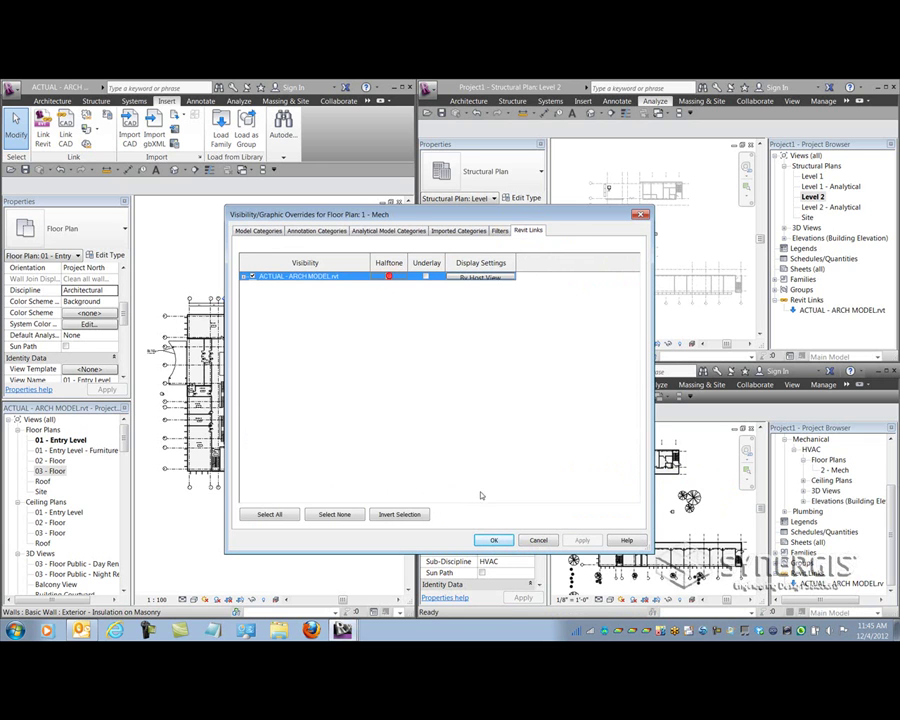
left_click(491, 541)
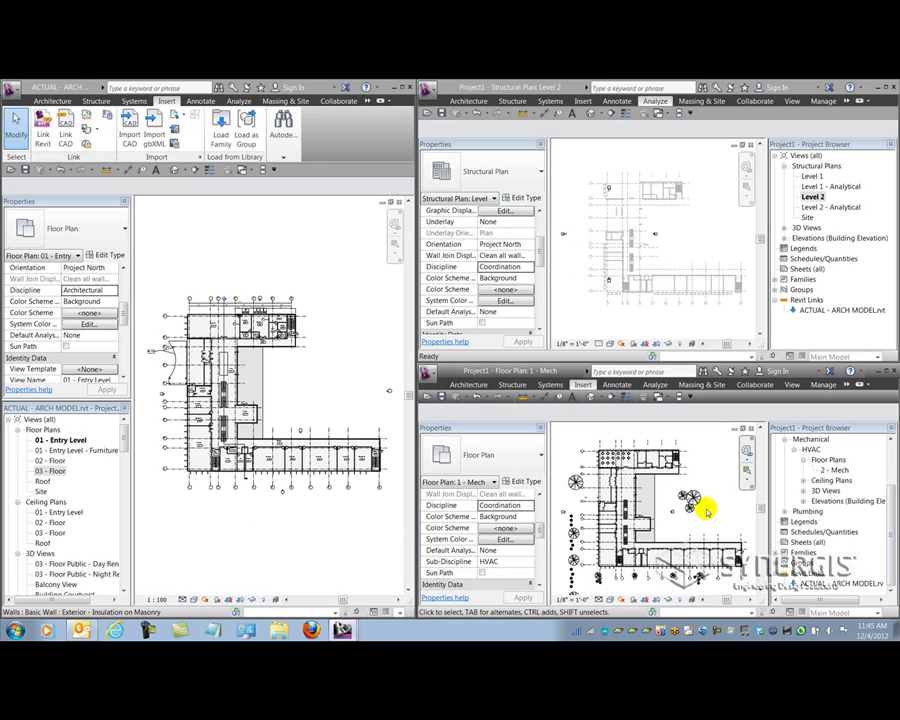
Reopen the 1 - Mech Revit Links overrides to confirm the halftone setting.
key("v")
key("g")
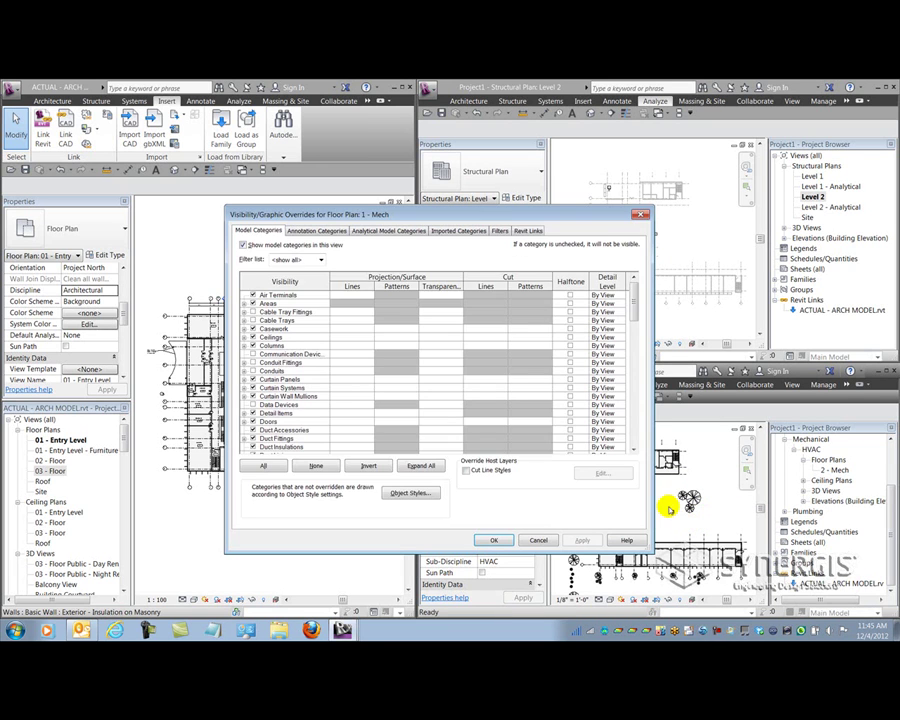
left_click(530, 231)
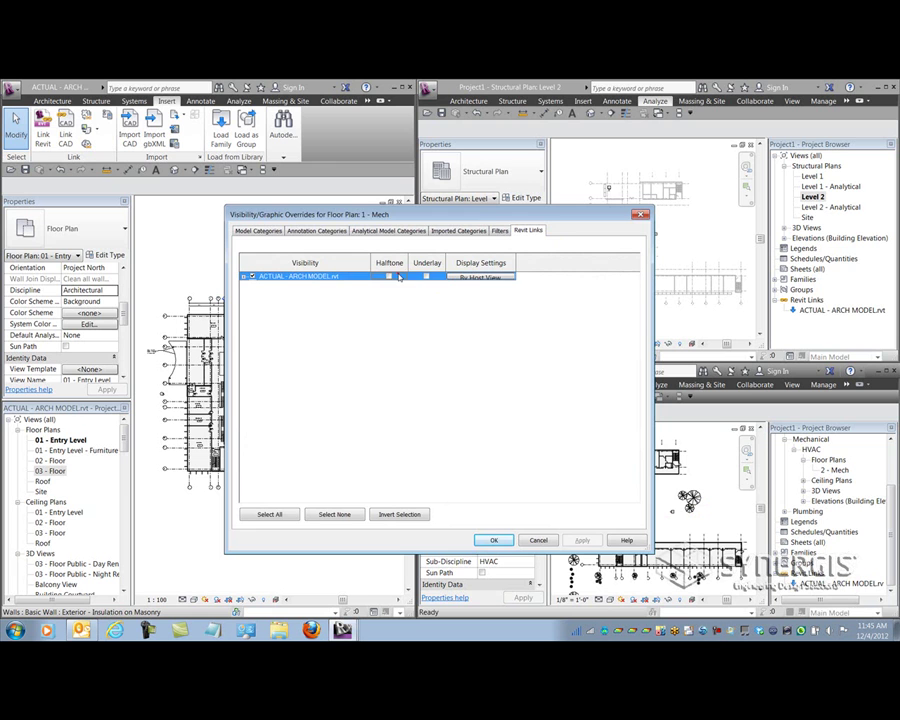
left_click(490, 540)
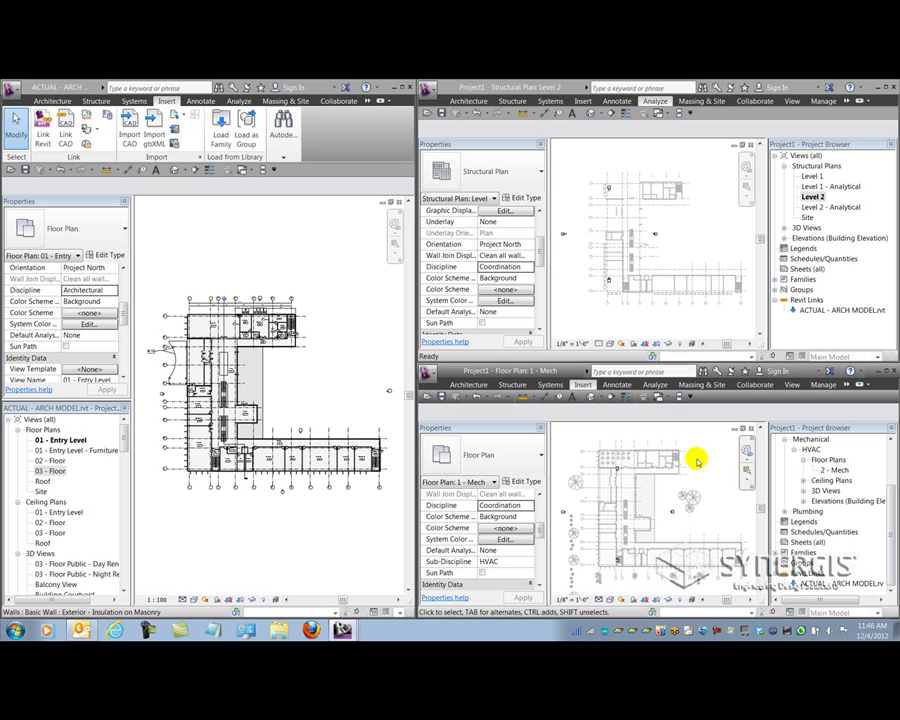
Open the architectural link's RVT Link Display Settings in the 1 - Mech plan.
left_click(711, 479)
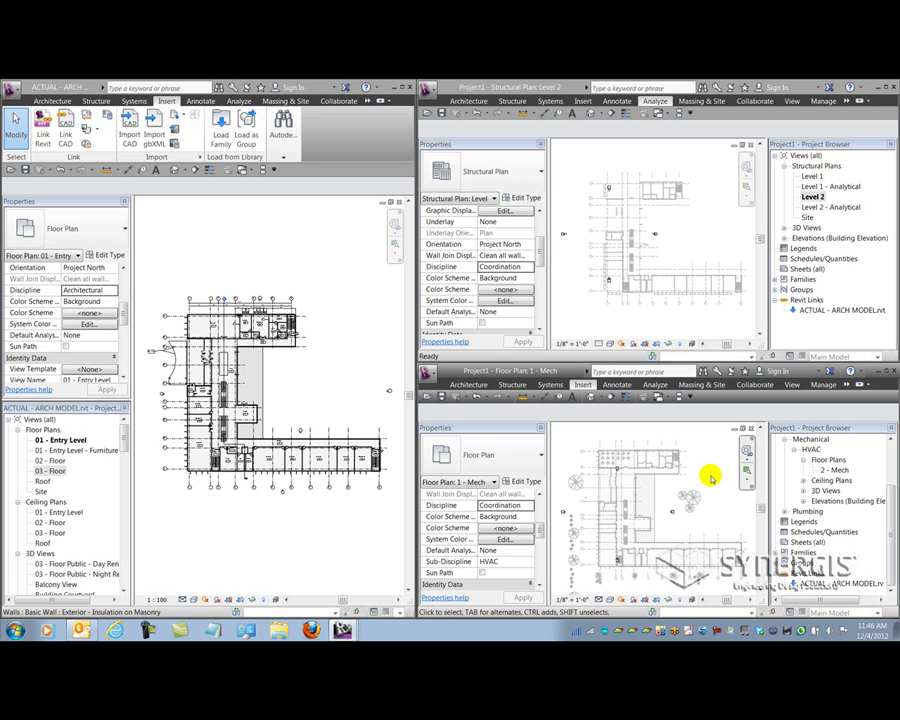
key("v")
key("g")
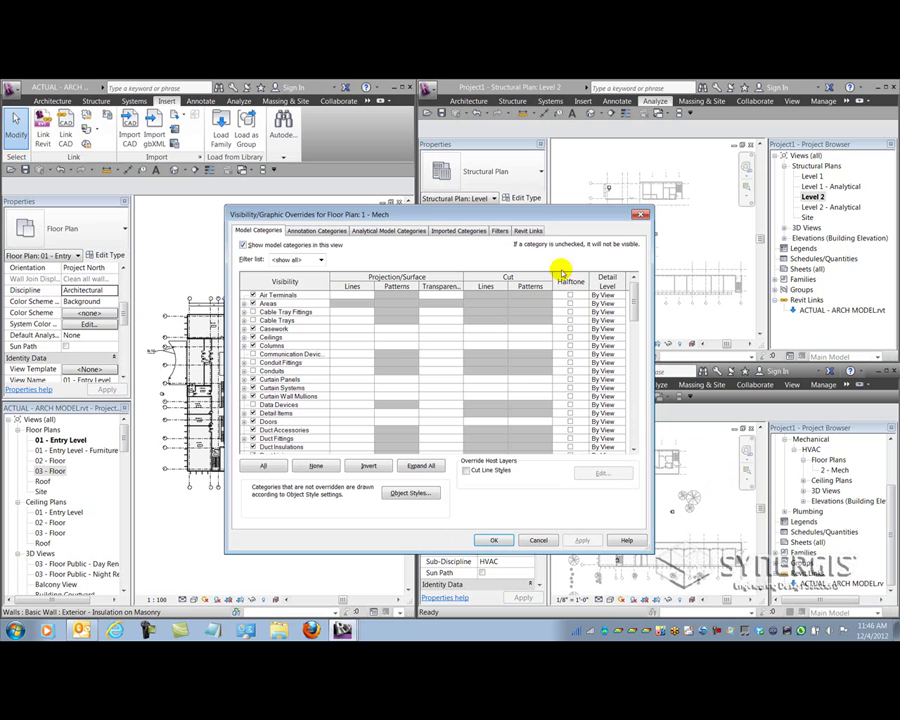
left_click(529, 231)
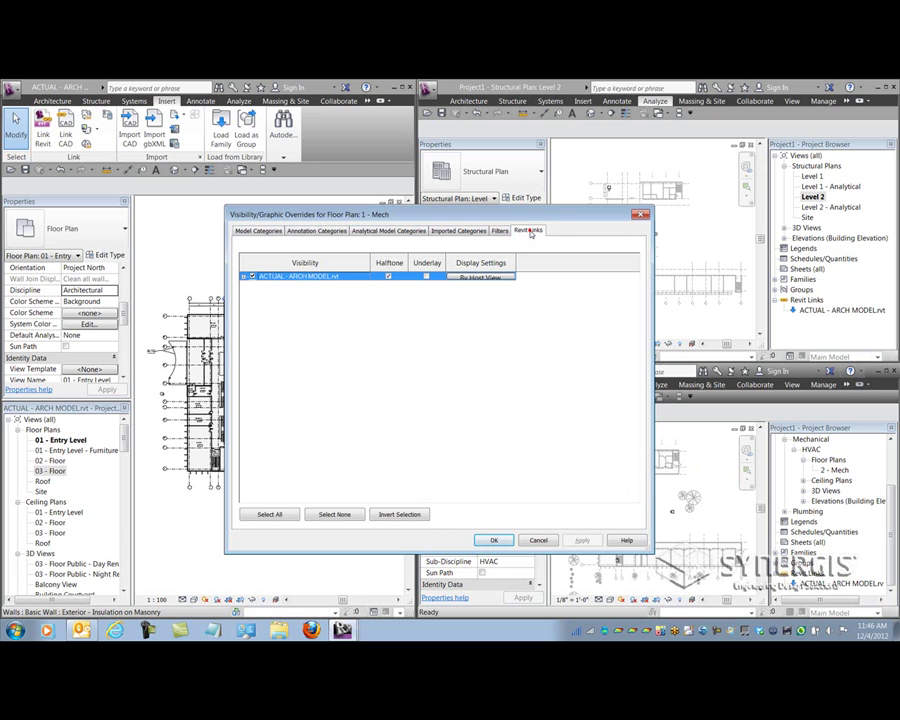
left_click(488, 278)
Review the By linked view options, leave them unchanged and close both dialogs.
left_click(266, 236)
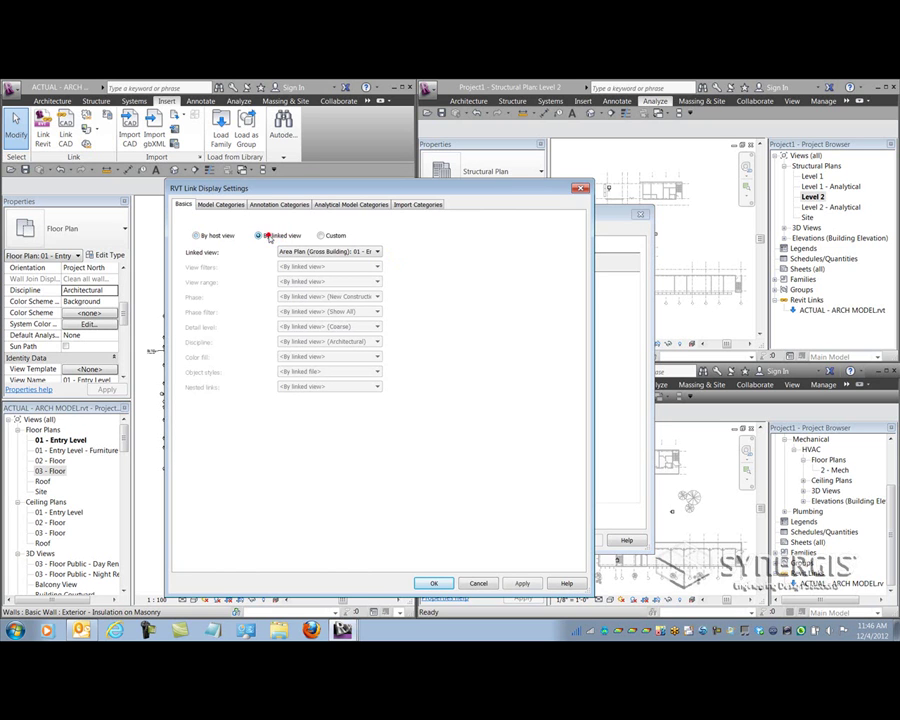
left_click(312, 251)
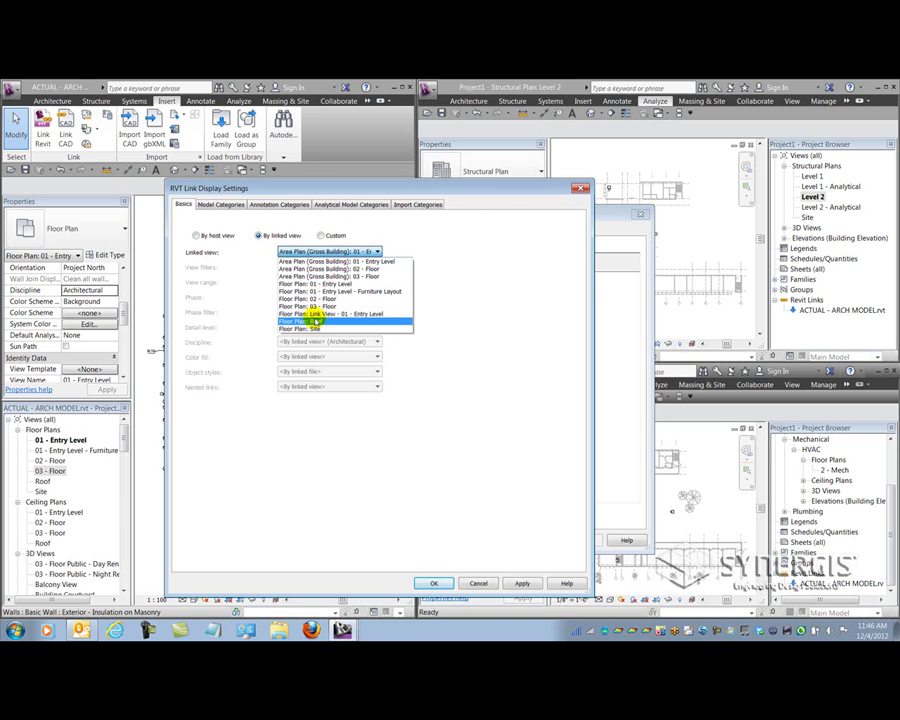
left_click(270, 261)
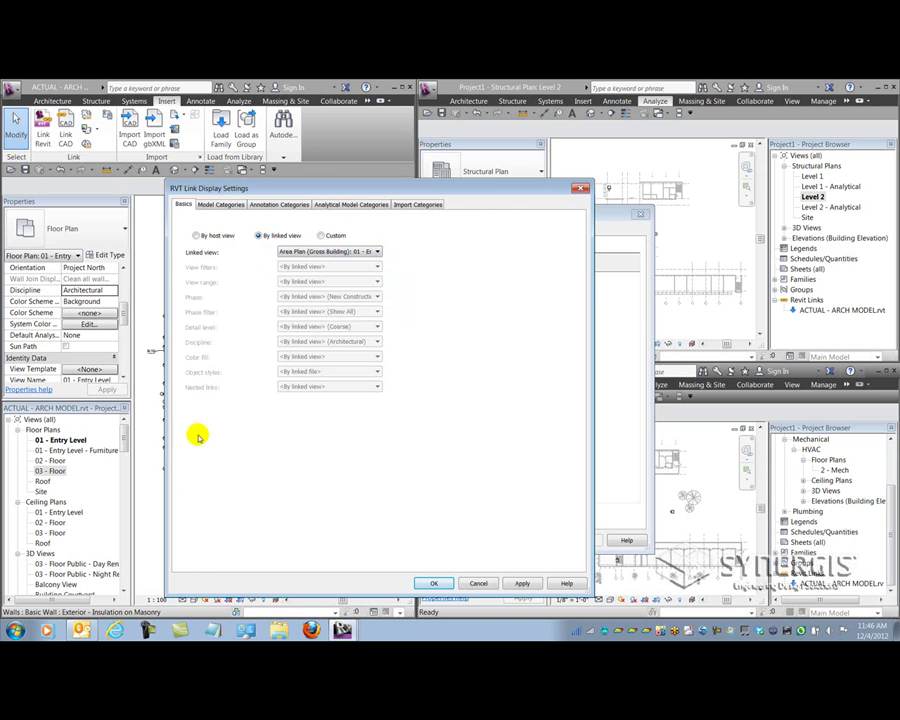
left_click(478, 583)
left_click(446, 538)
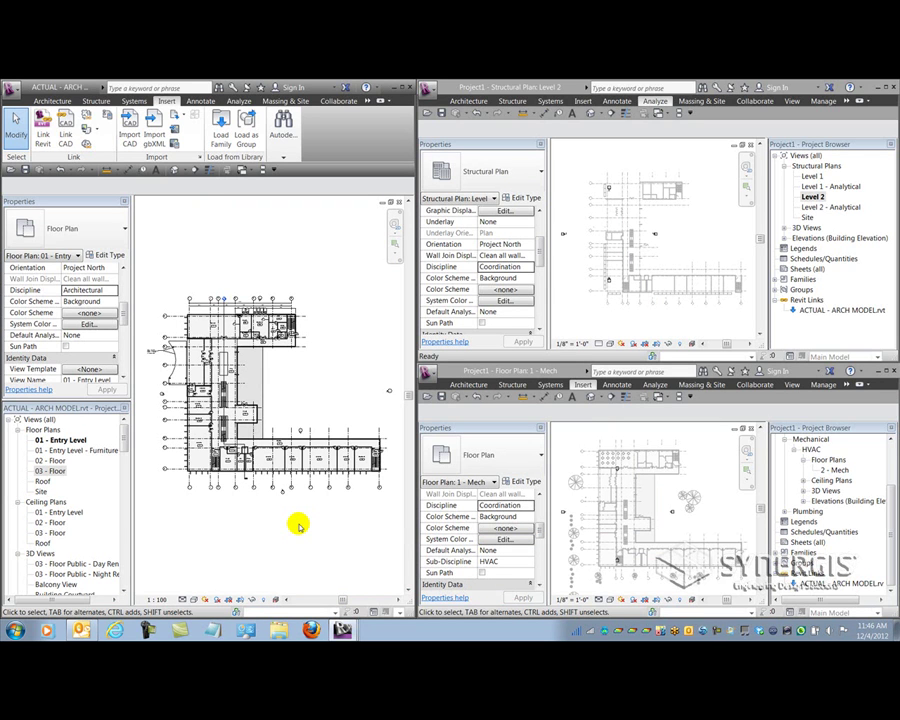
Duplicate the 01 - Entry Level plan view.
right_click(72, 440)
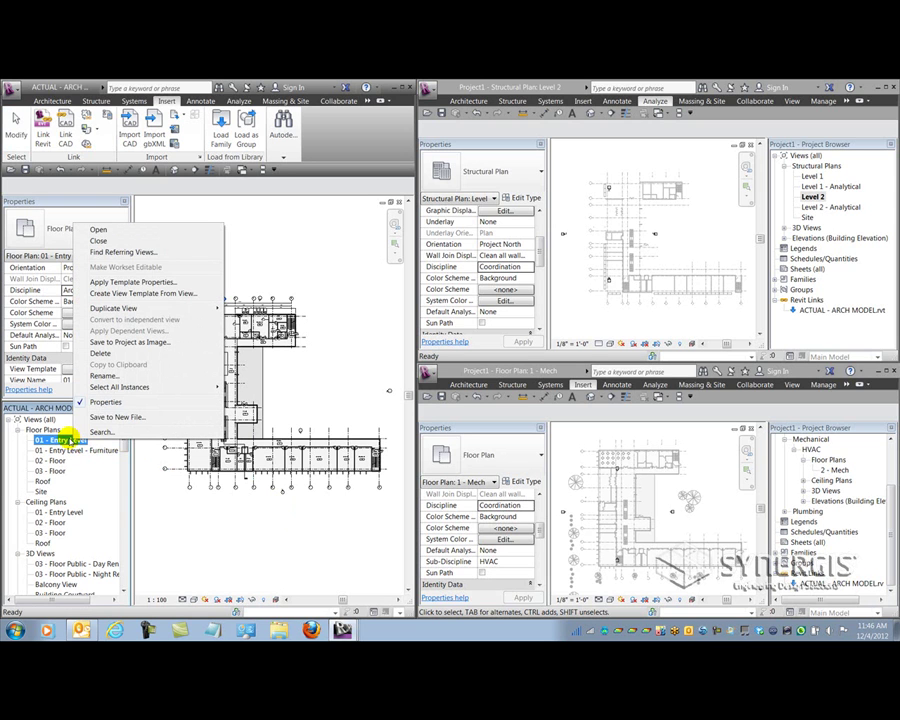
mouse_move(125, 307)
left_click(256, 307)
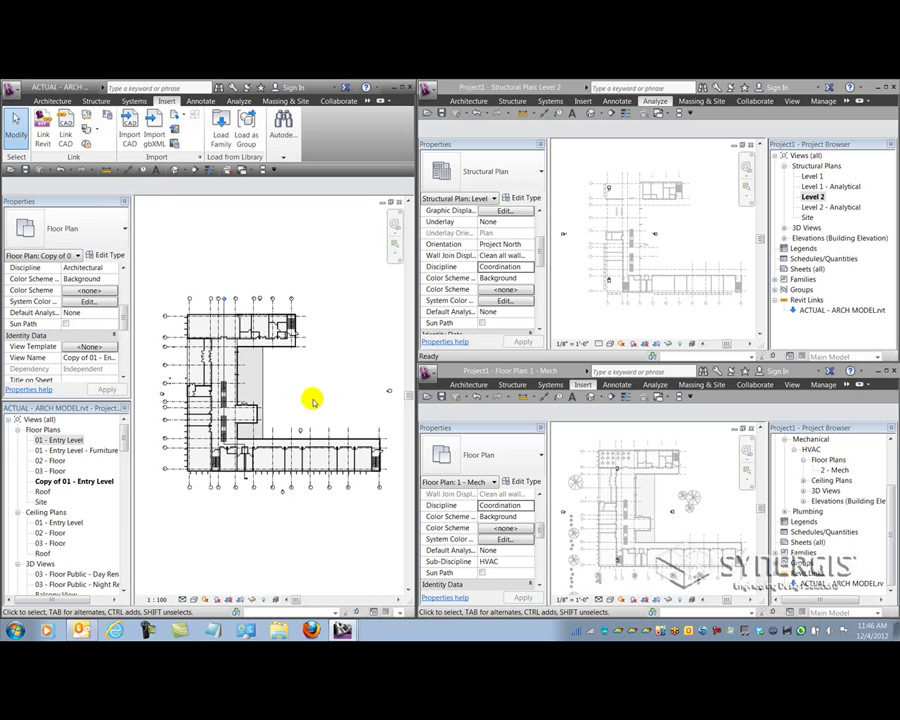
Rename the copy to 'Link View - 01 - Entry Level'.
left_click(83, 482)
key("F2")
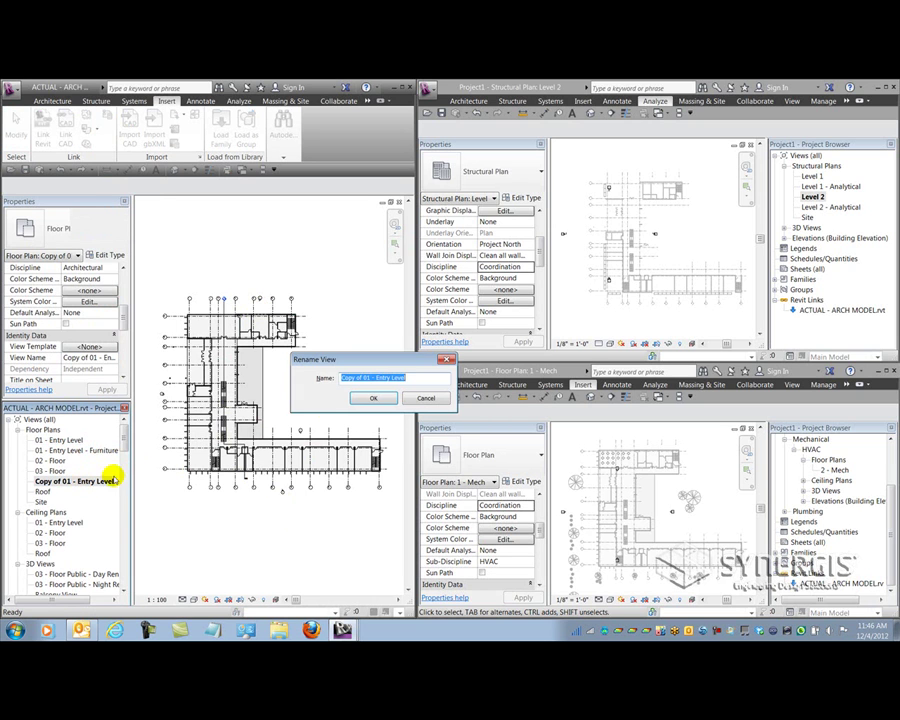
left_click_drag(372, 377, 341, 377)
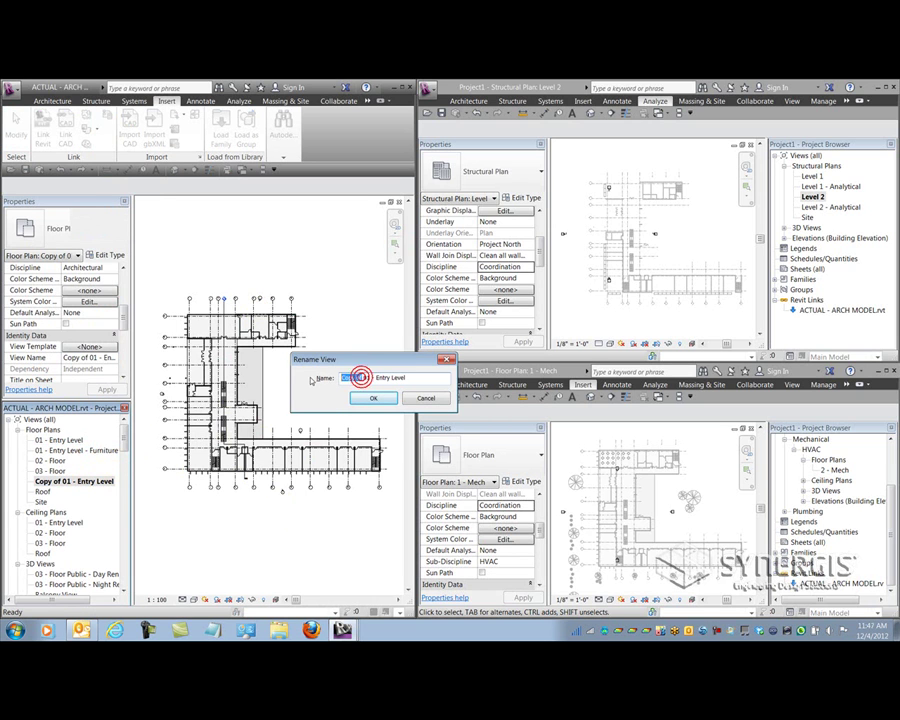
type("Link")
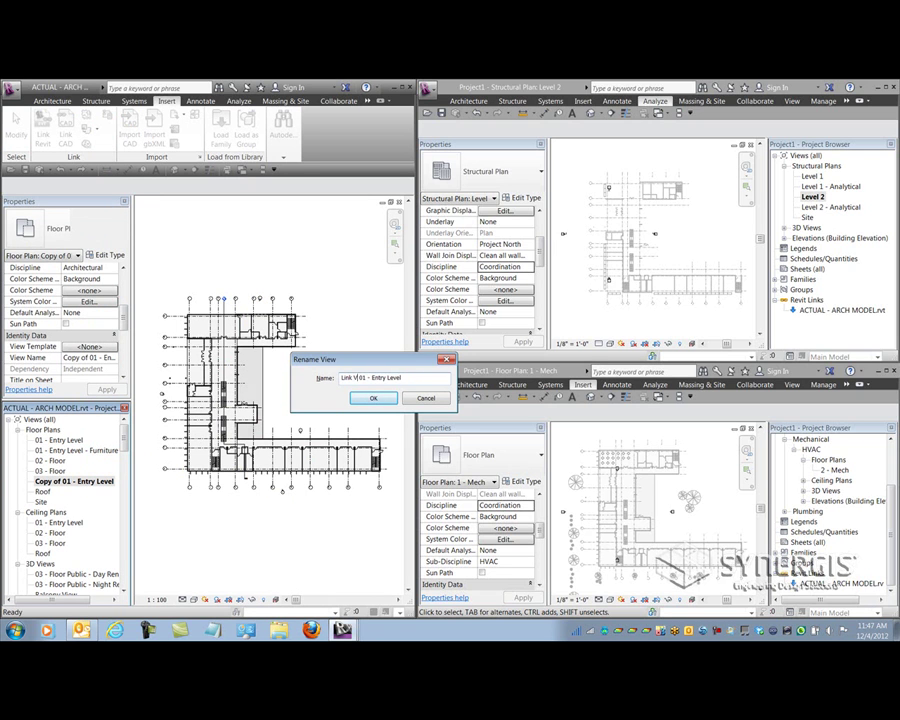
type(" View -")
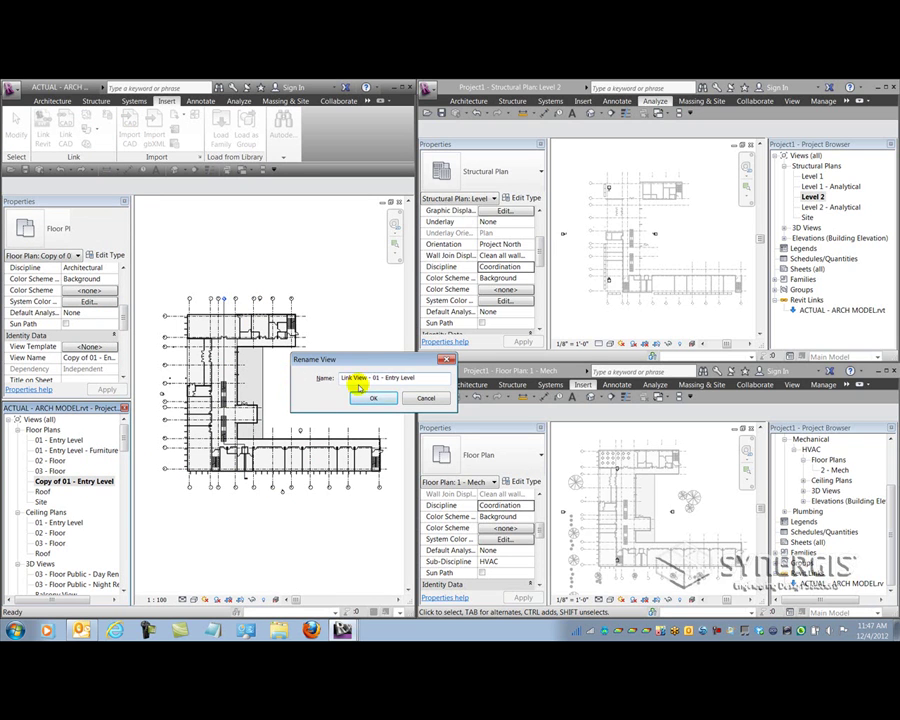
left_click(372, 398)
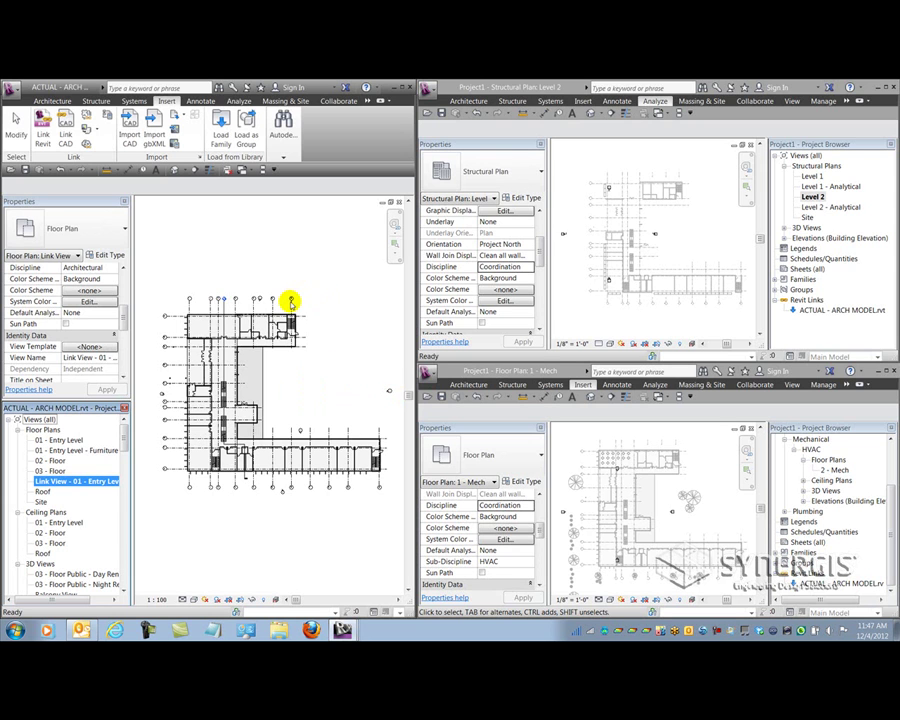
Make the Grids category invisible in this view via Override Graphics by Category.
left_click(290, 302)
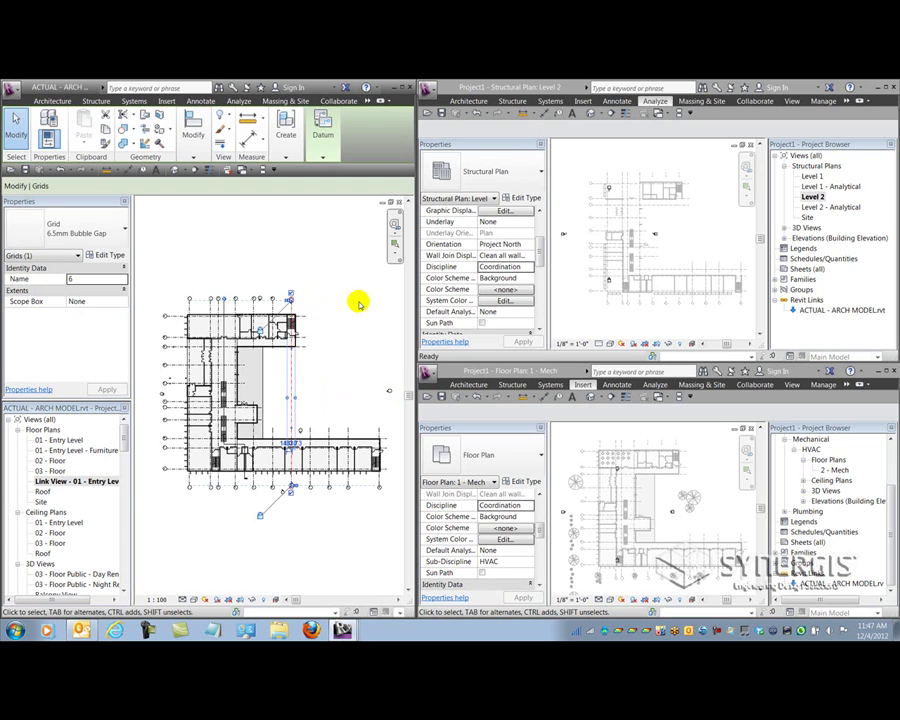
right_click(324, 277)
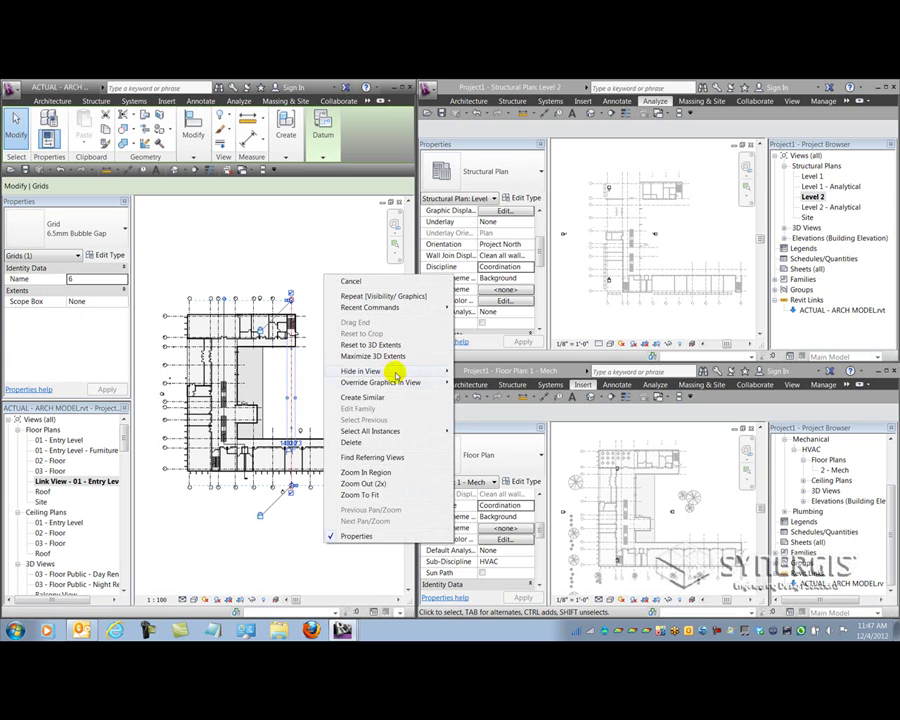
mouse_move(372, 380)
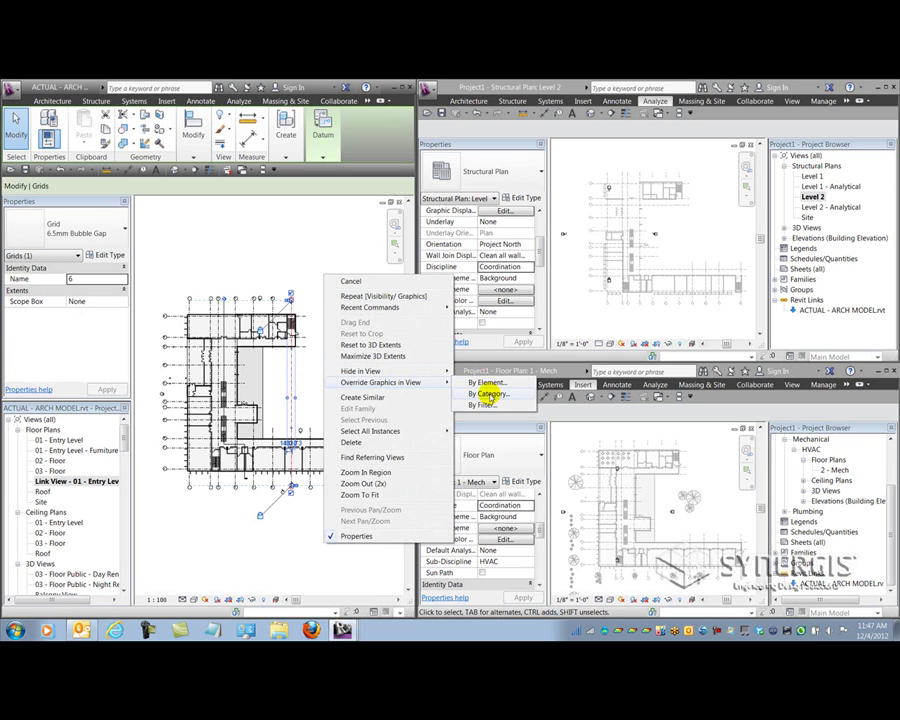
left_click(488, 394)
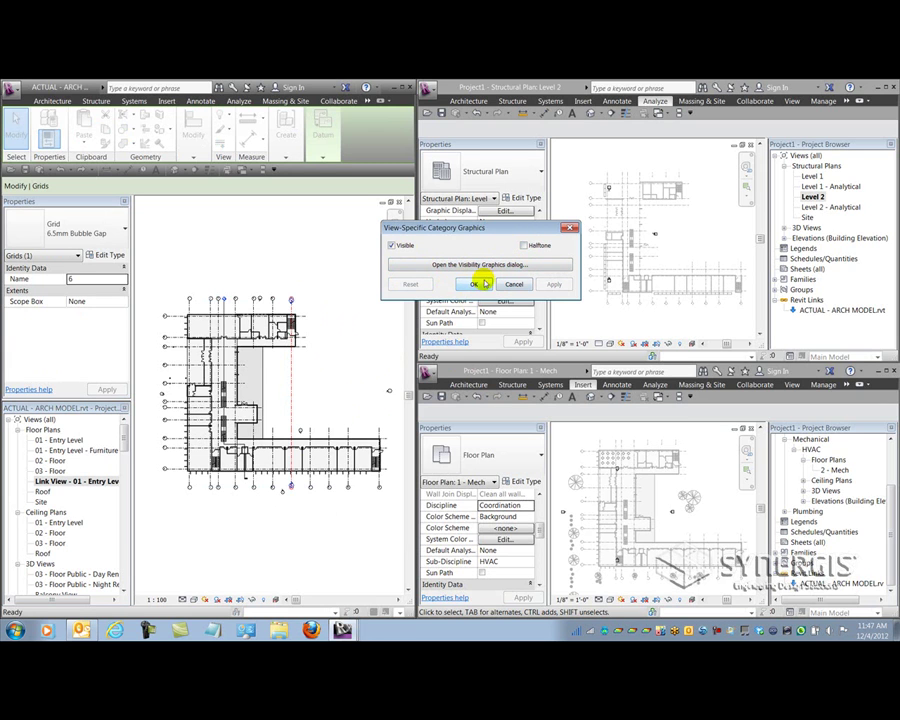
left_click(393, 245)
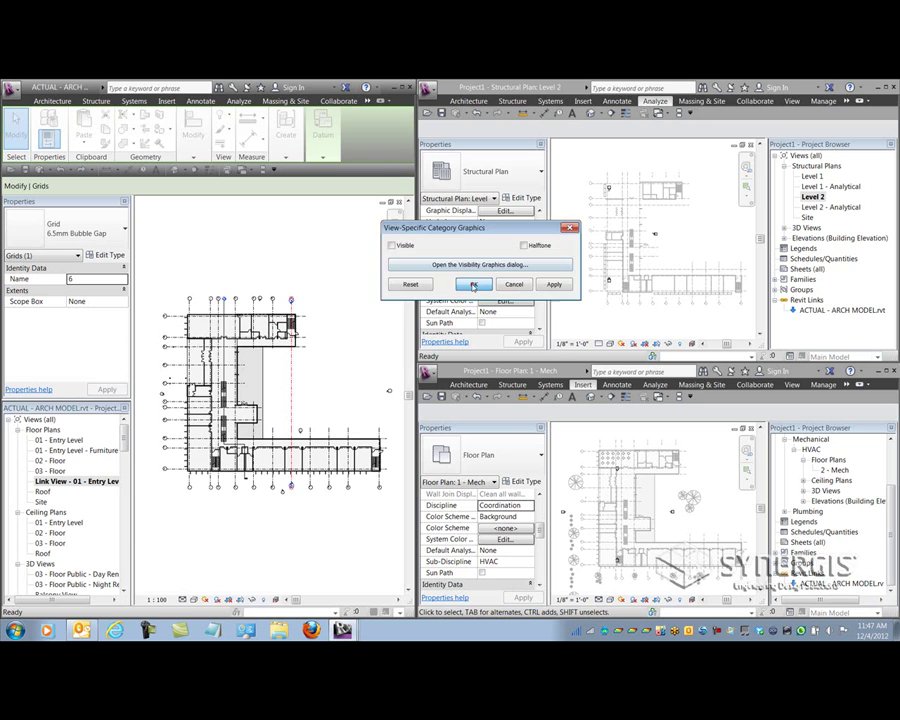
left_click(474, 284)
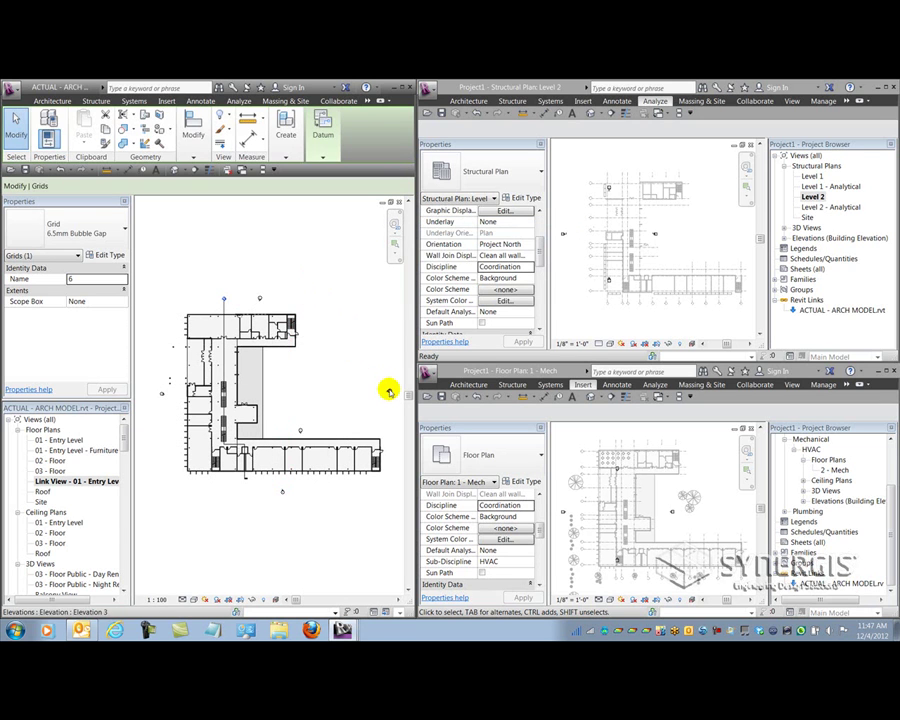
Hide the elevation marker categories in the view.
left_click_drag(390, 390, 348, 317)
right_click(349, 319)
mouse_move(394, 368)
left_click(512, 368)
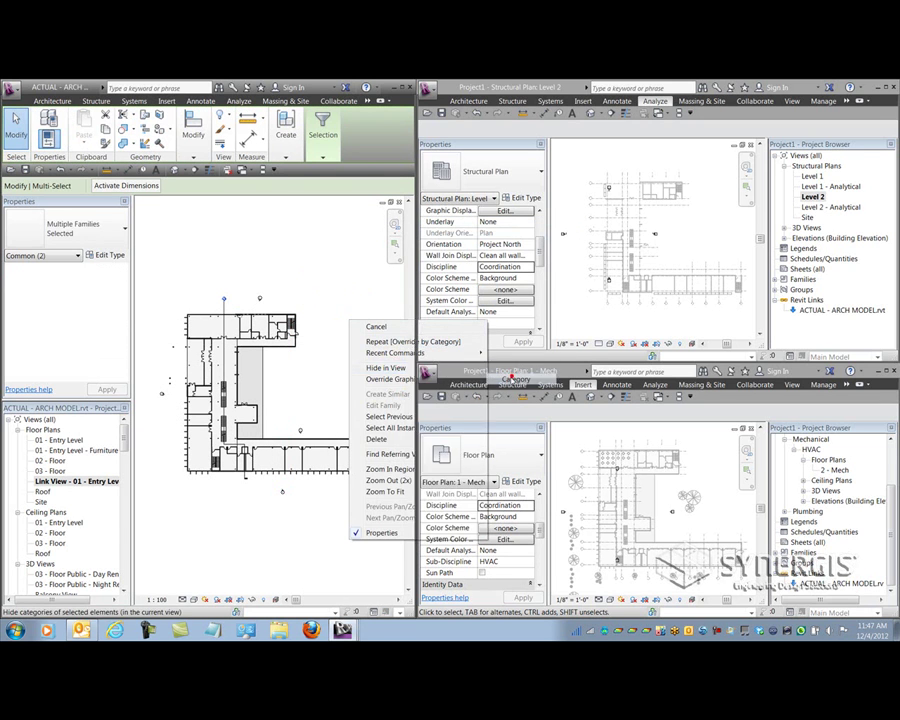
Hide the building section category in the view and clear the selection.
left_click(223, 300)
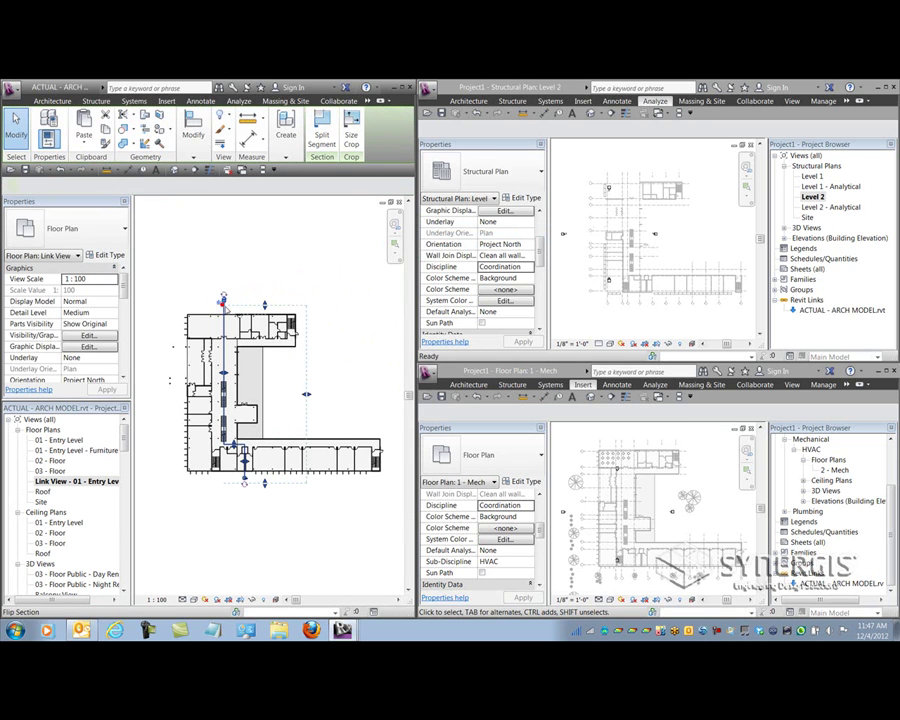
right_click(289, 251)
mouse_move(331, 340)
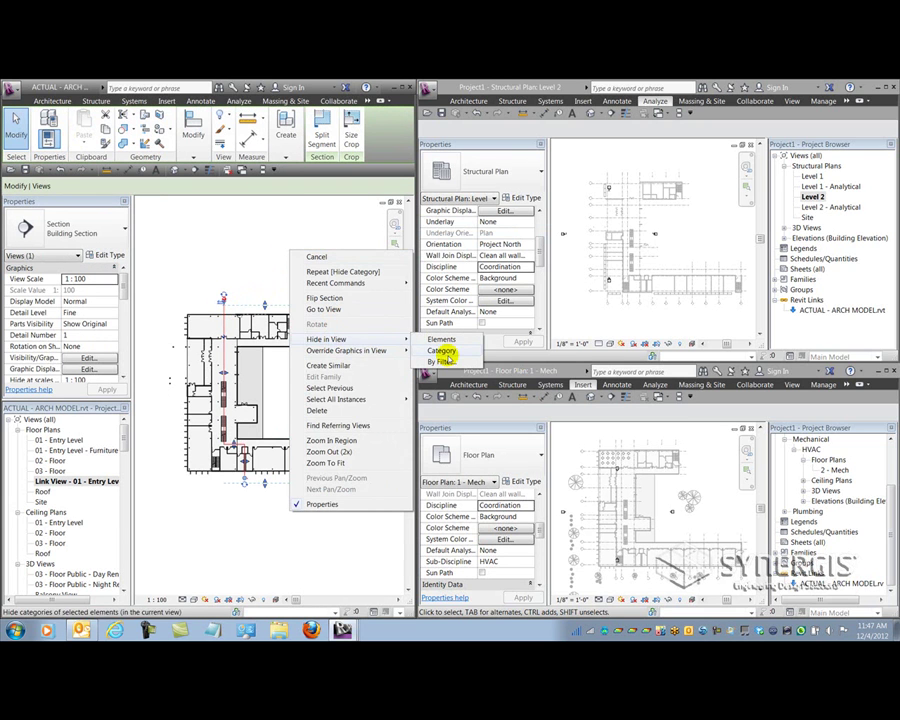
left_click(437, 350)
left_click(320, 252)
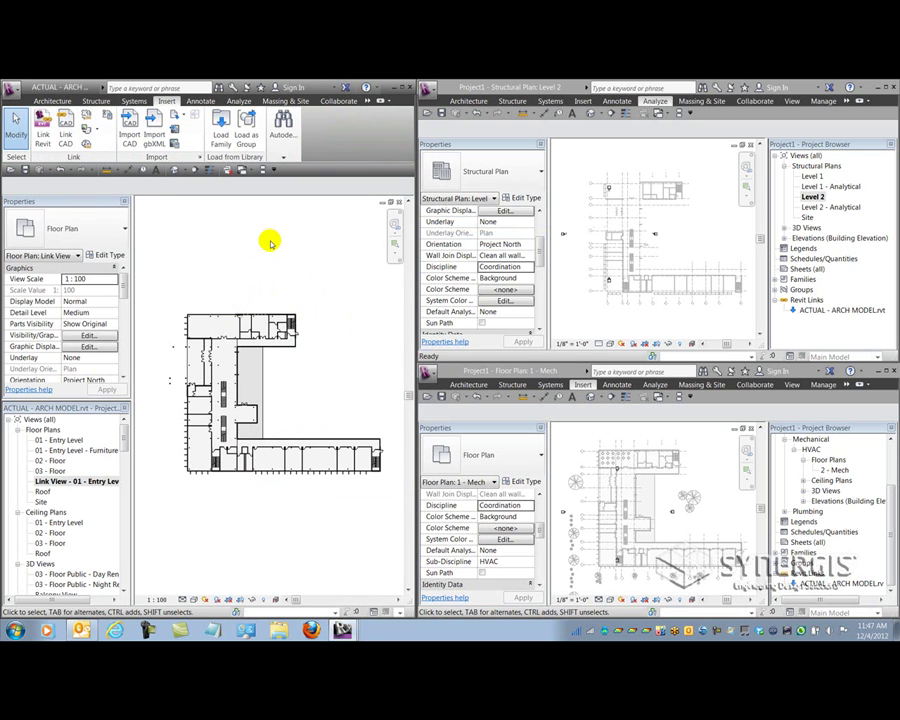
Turn off the Floors projection pattern visibility in Visibility/Graphics and apply.
key("v")
key("v")
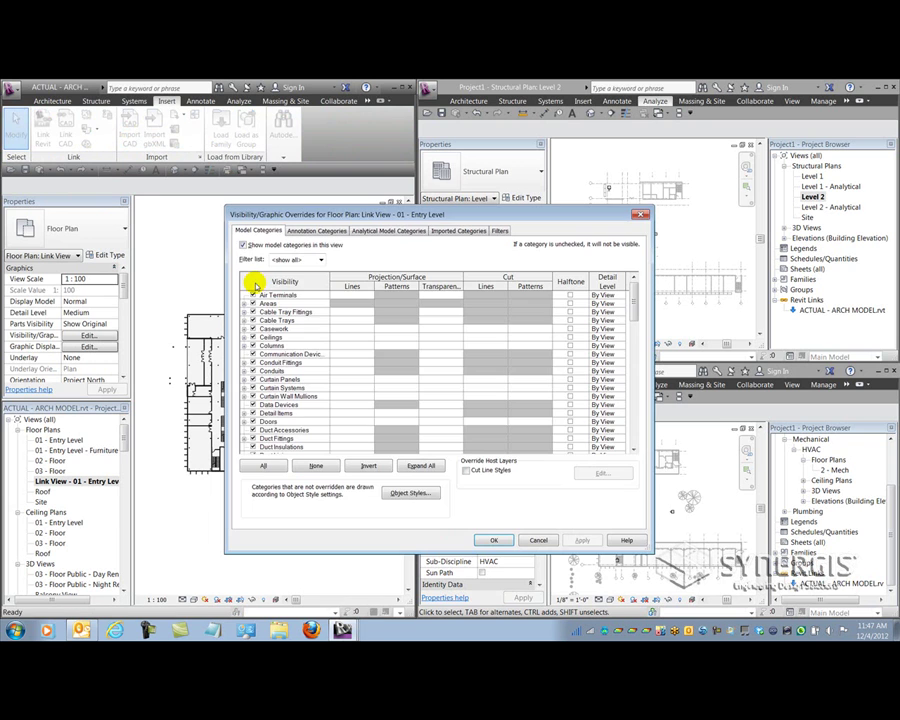
left_click(268, 430)
scroll(276, 434, "down", 2)
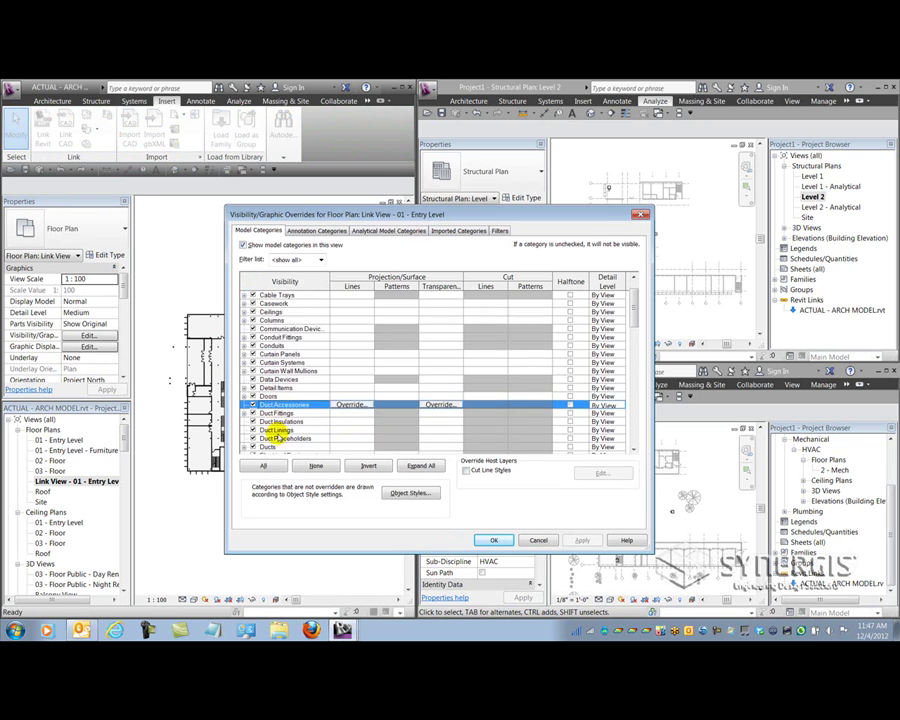
scroll(276, 432, "down", 4)
left_click(270, 396)
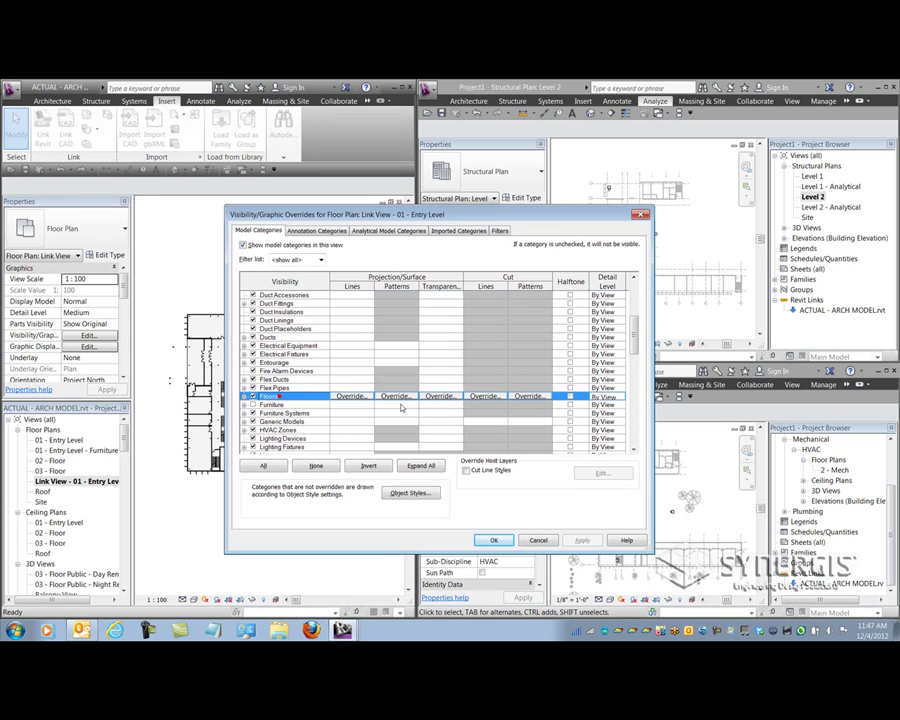
left_click(398, 397)
left_click(324, 377)
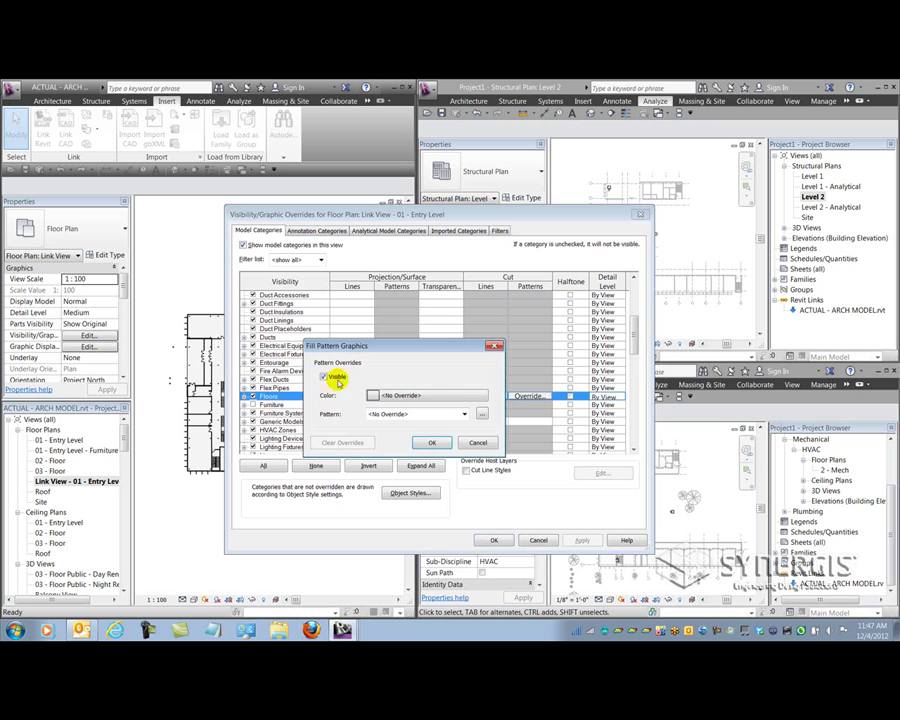
left_click(432, 444)
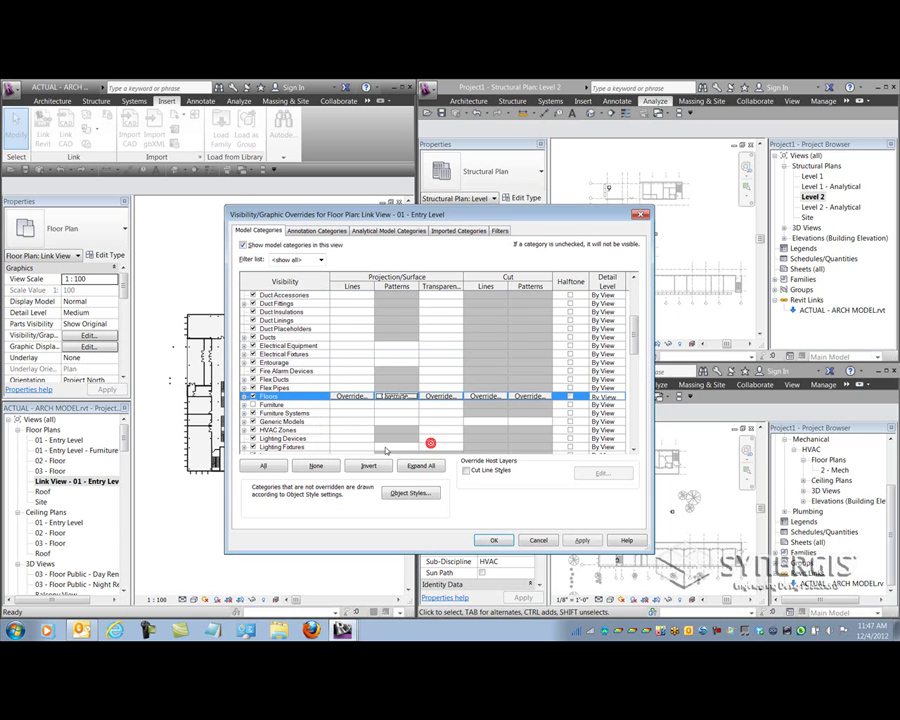
left_click(495, 540)
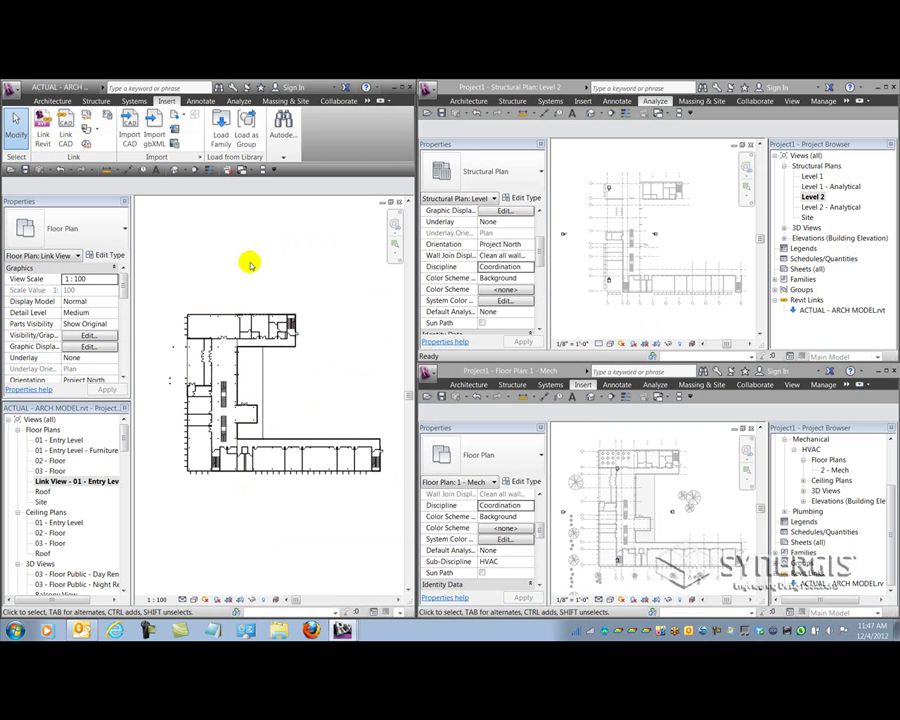
Turn off Thin Lines in both the Level 2 and 1 - Mech windows.
left_click(478, 113)
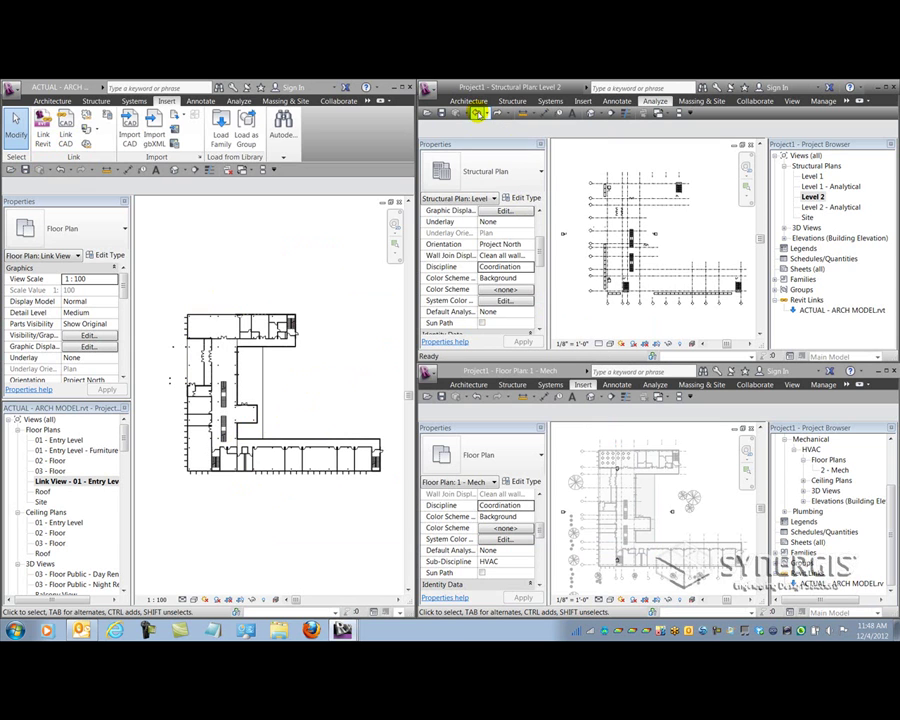
left_click(475, 397)
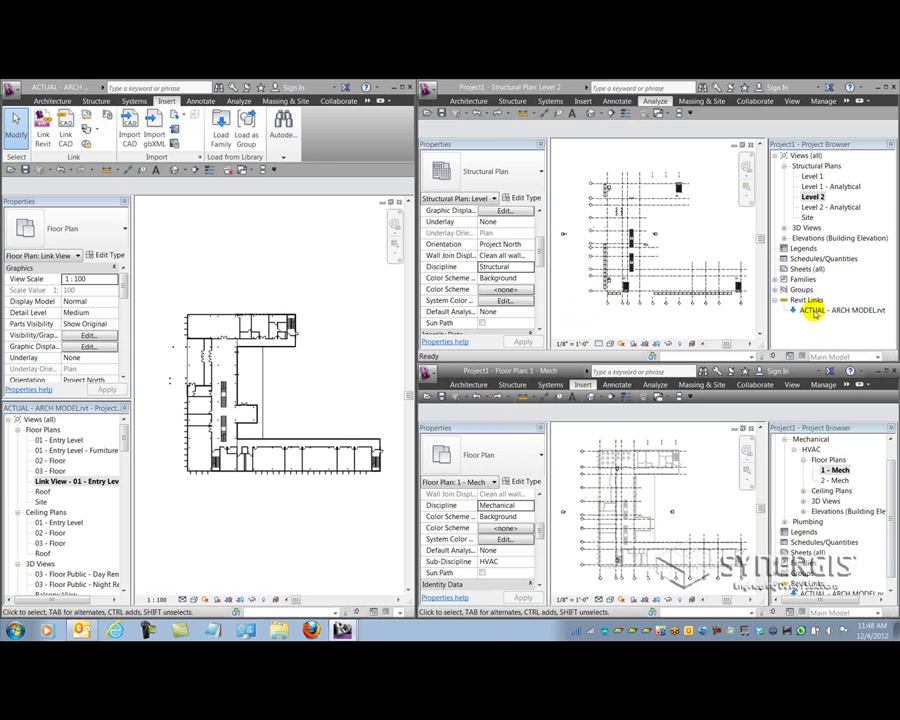
Reload the ACTUAL - ARCH MODEL.rvt link from the Project Browser in both projects.
left_click(815, 311)
right_click(815, 311)
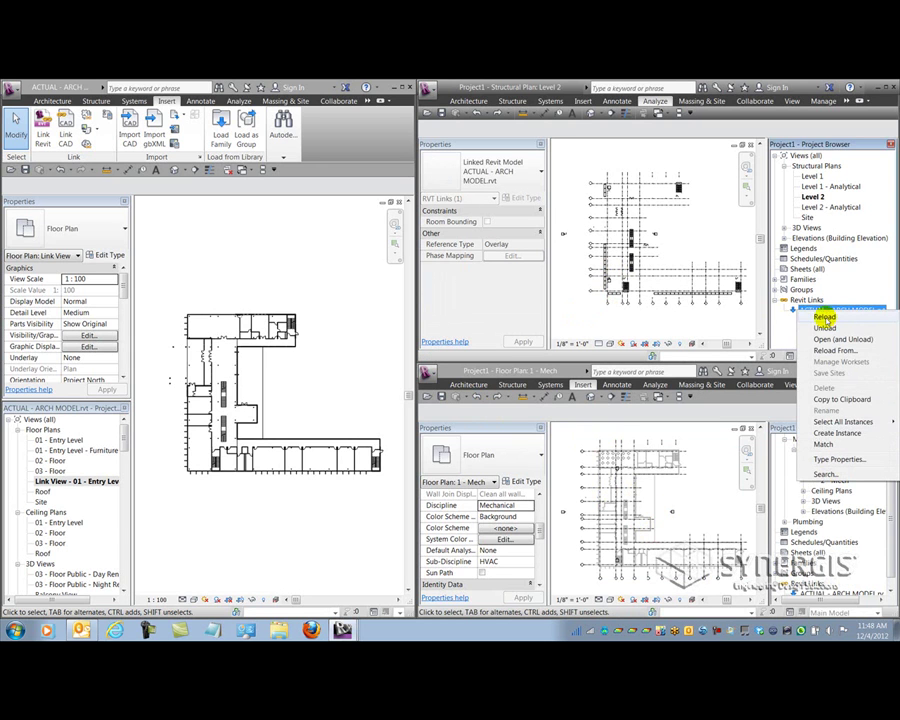
right_click(815, 592)
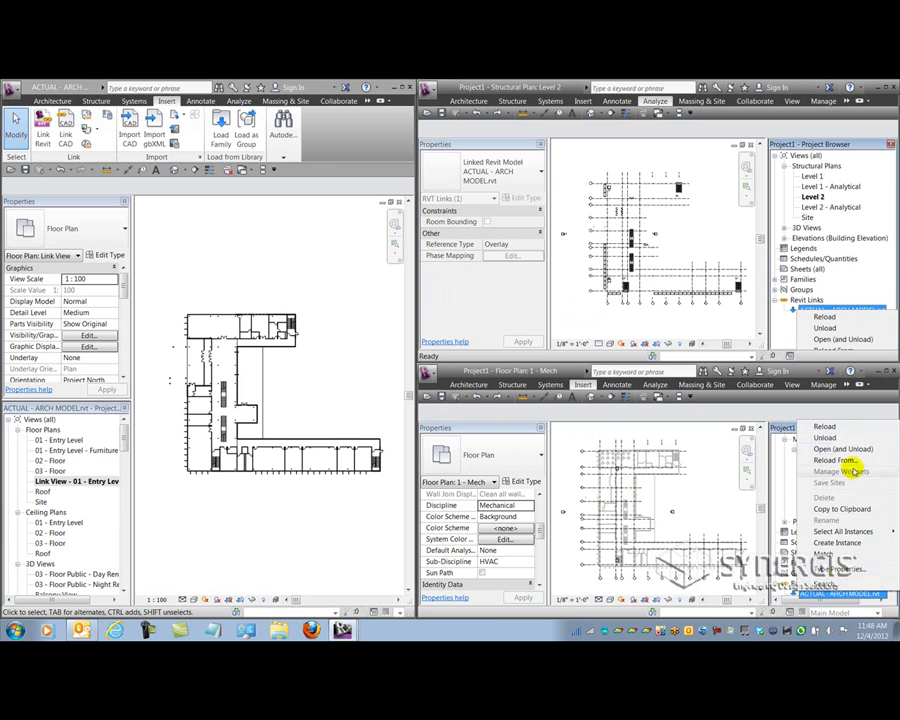
left_click(825, 427)
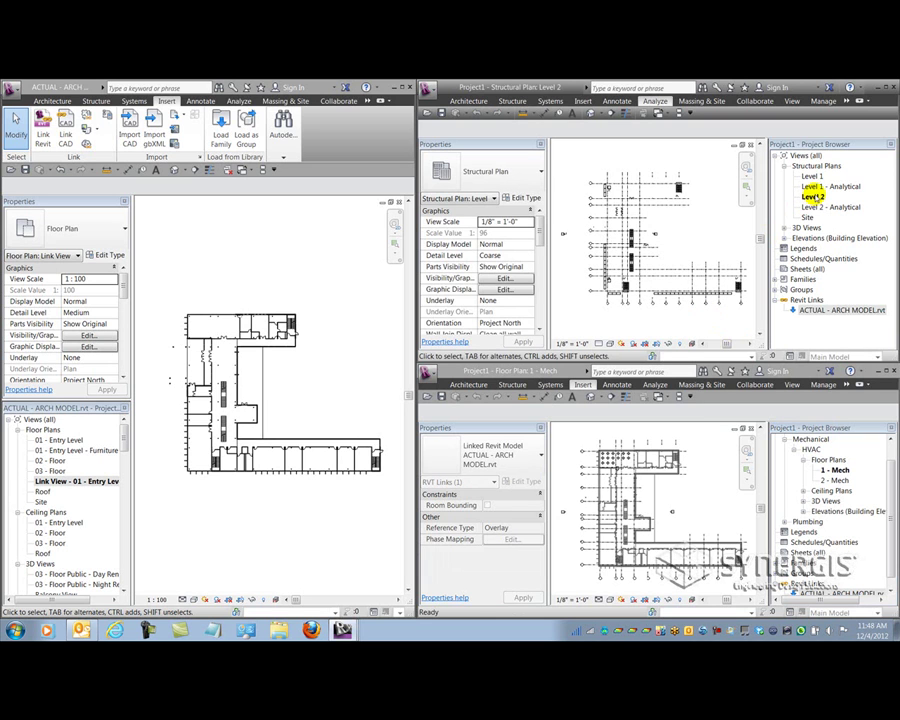
Set the link's display to By linked view using Link View - 01 - Entry Level.
left_click(505, 278)
left_click(529, 231)
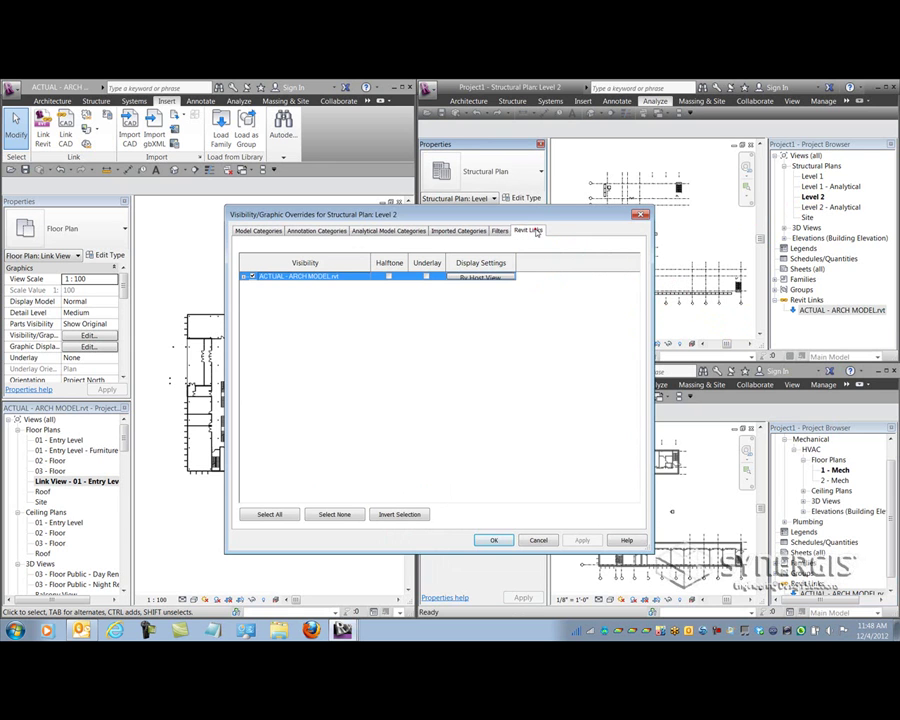
left_click(478, 277)
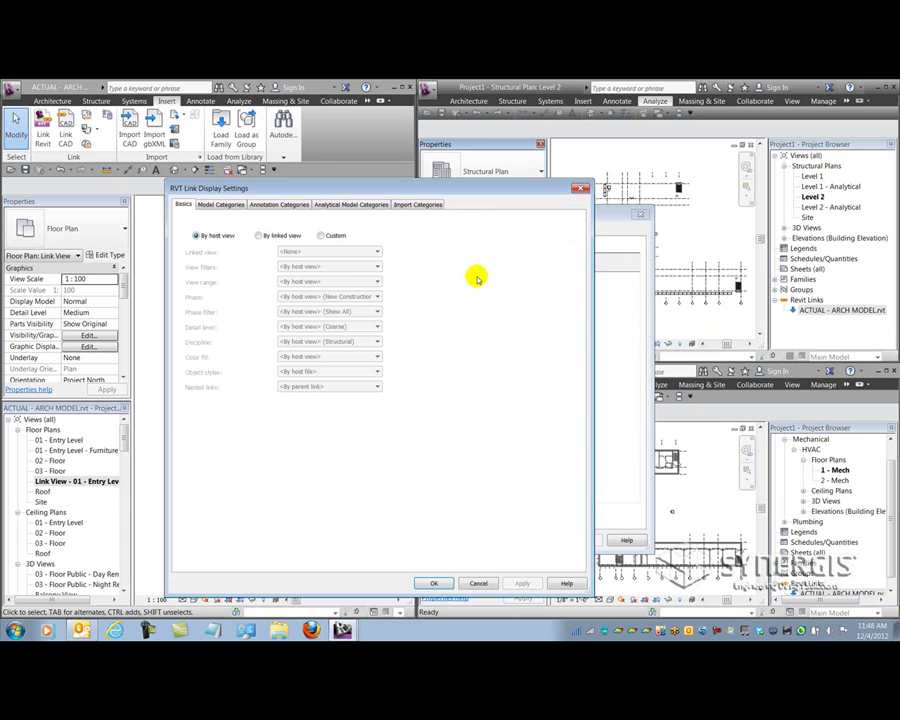
left_click(262, 235)
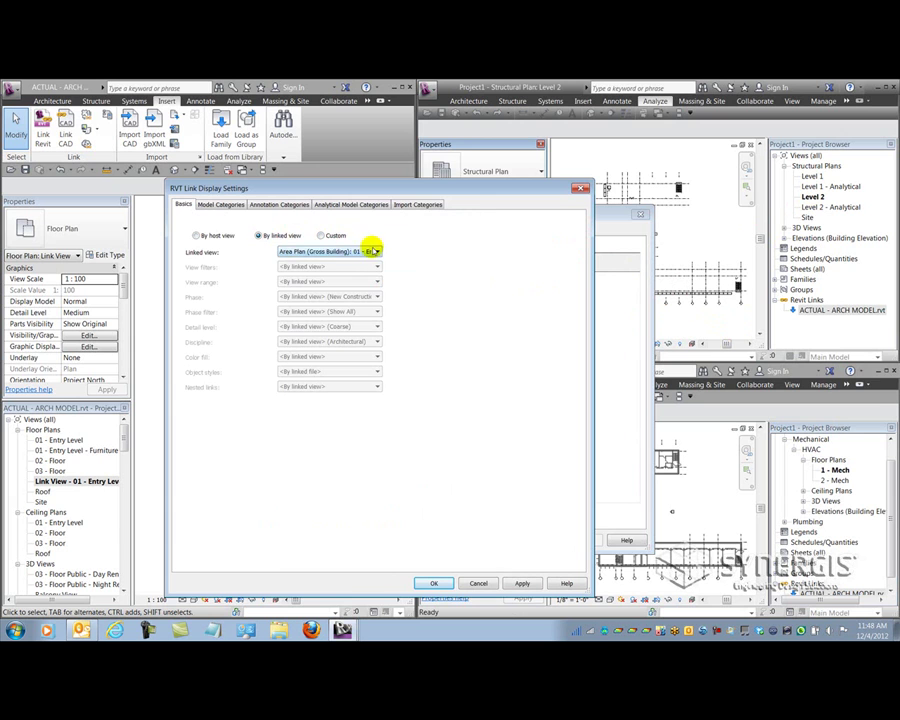
left_click(377, 252)
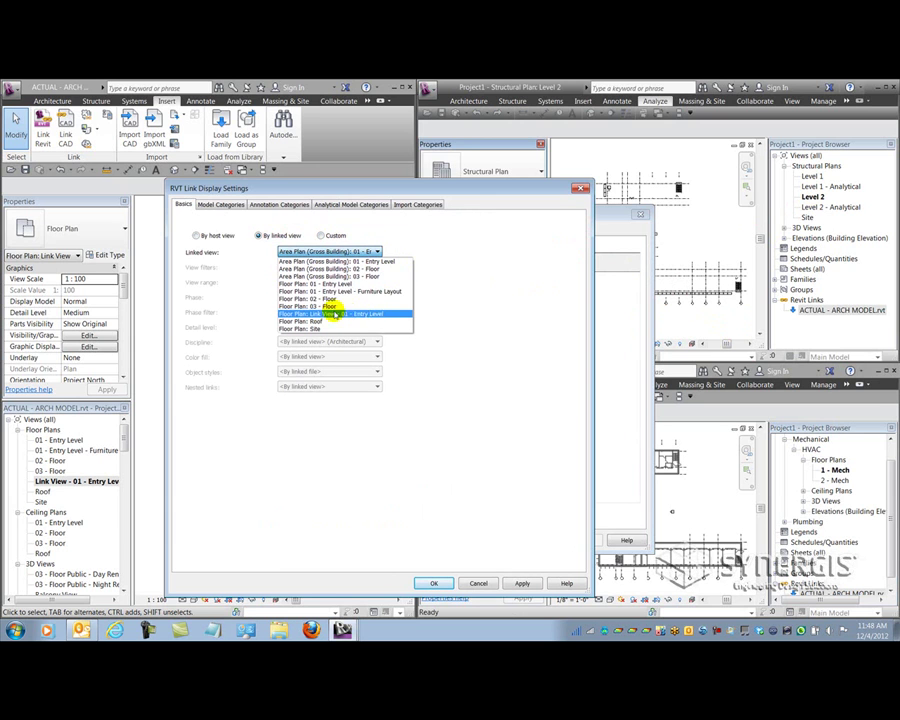
left_click(330, 314)
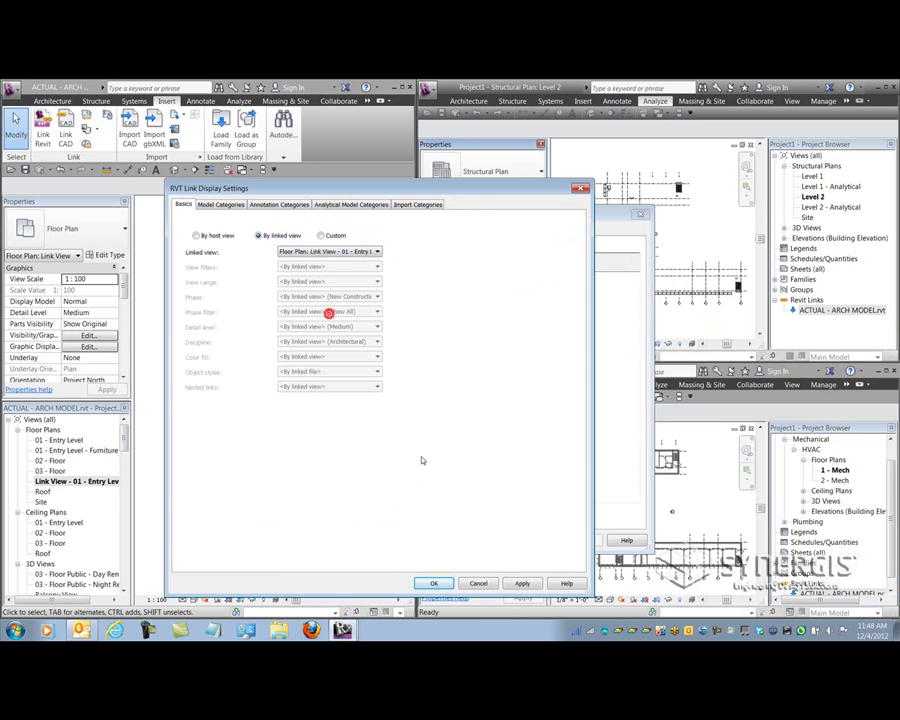
left_click(434, 584)
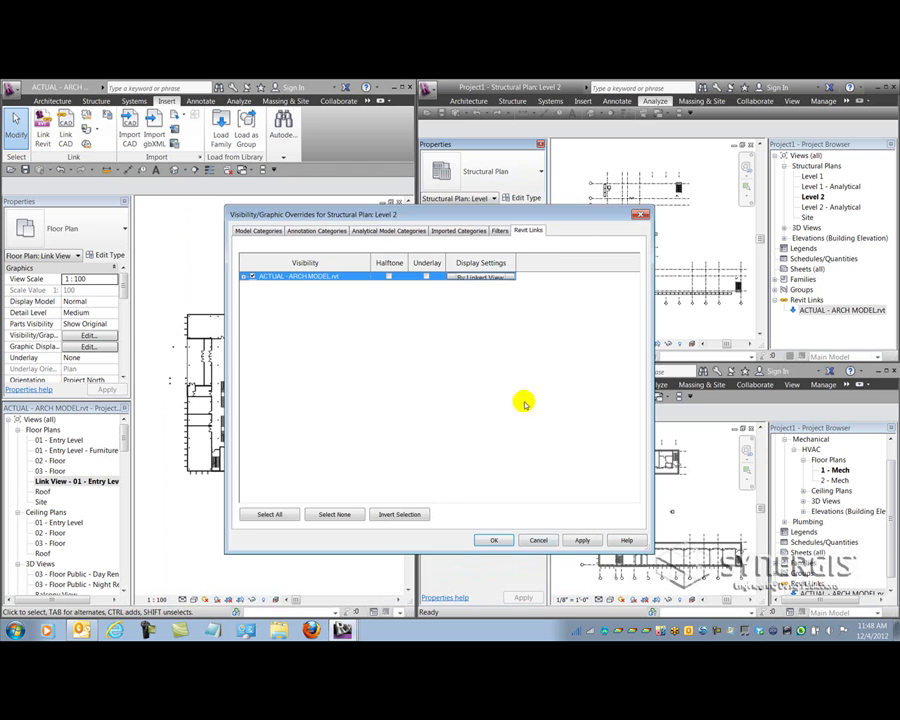
Tick Halftone for the architectural link and apply the overrides.
left_click_drag(581, 214, 466, 157)
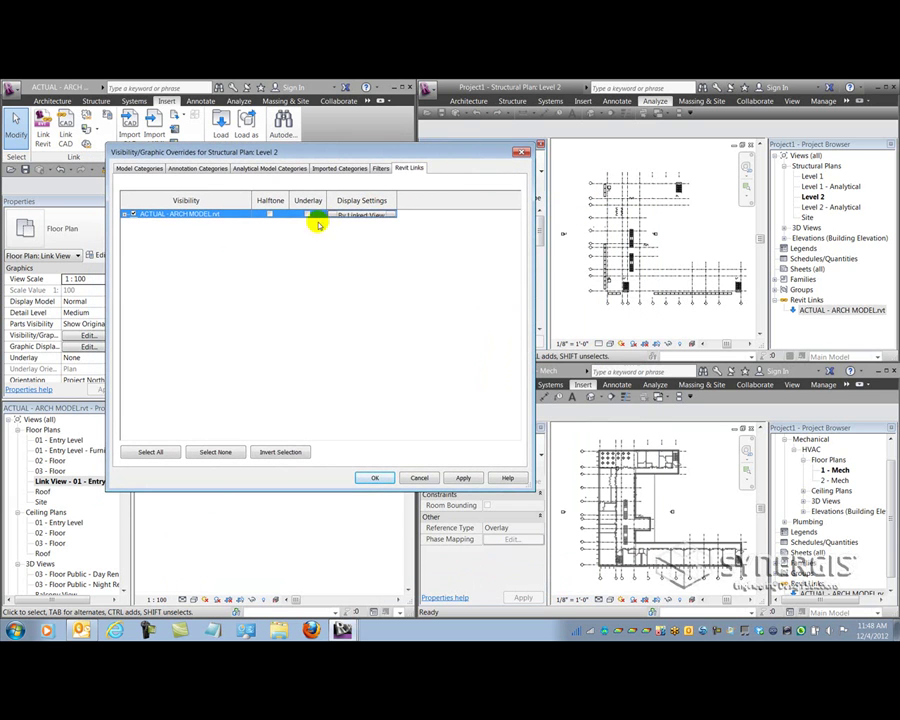
left_click(268, 214)
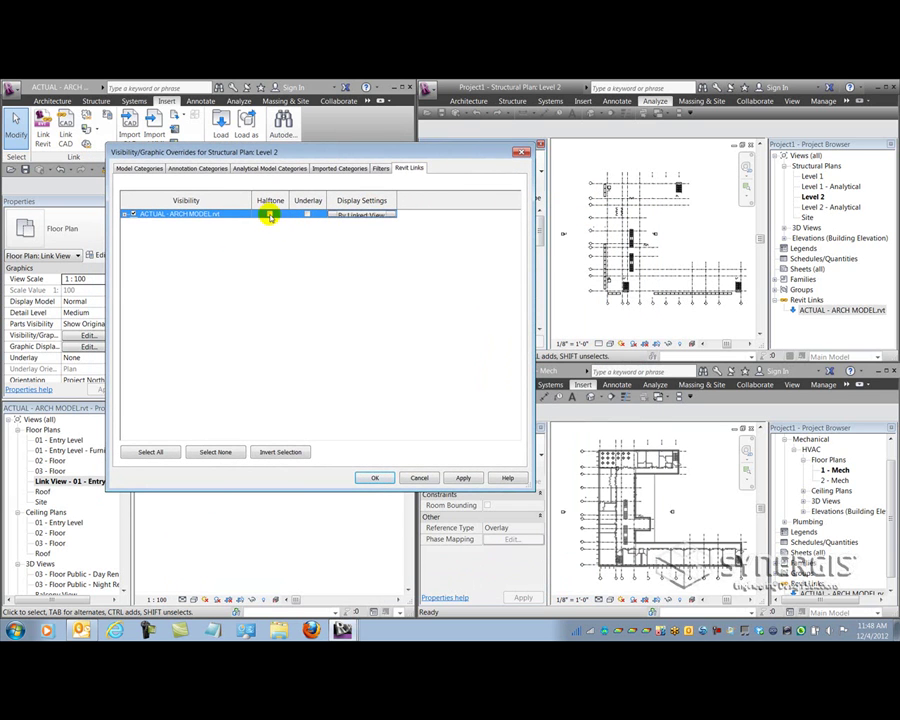
left_click(375, 477)
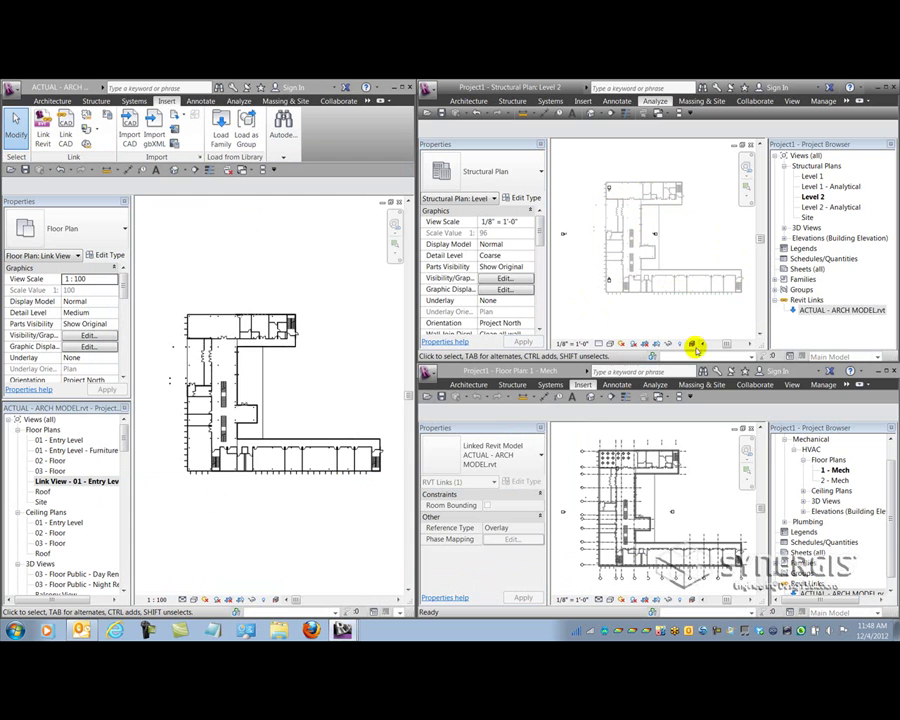
In 1 - Mech, display the architectural link By linked view: Link View - 01 - Entry Level.
left_click(707, 453)
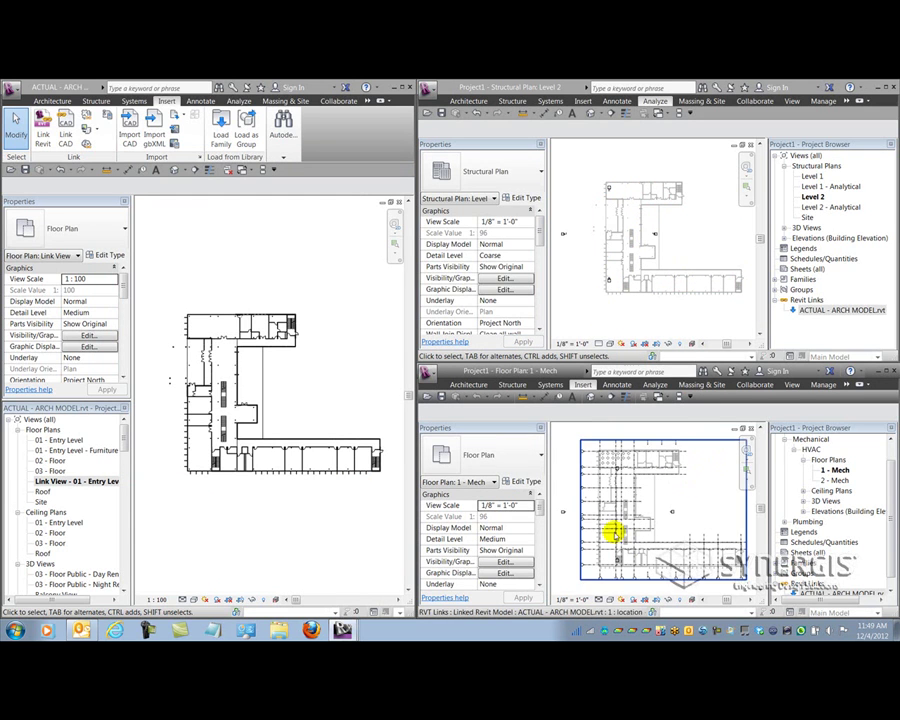
left_click(539, 512)
scroll(541, 524, "down", 3)
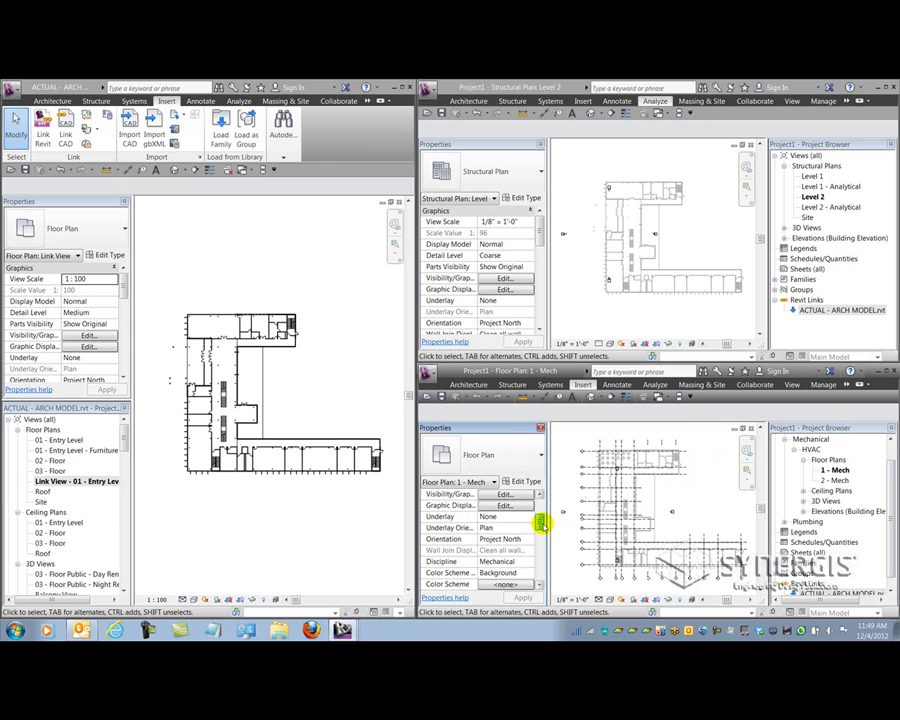
left_click_drag(541, 530, 543, 506)
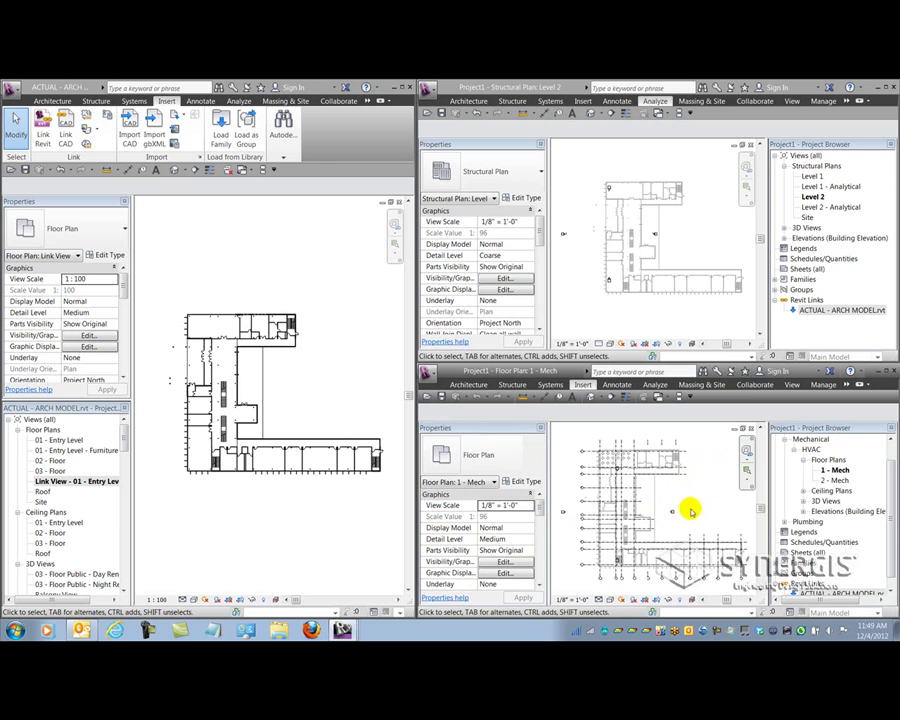
left_click(515, 561)
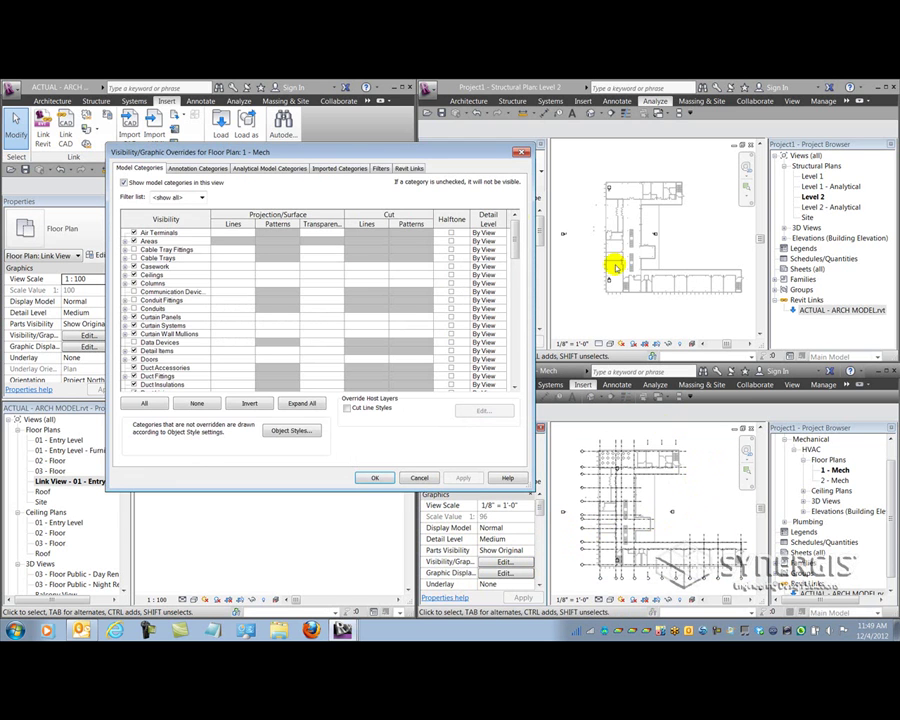
left_click(409, 168)
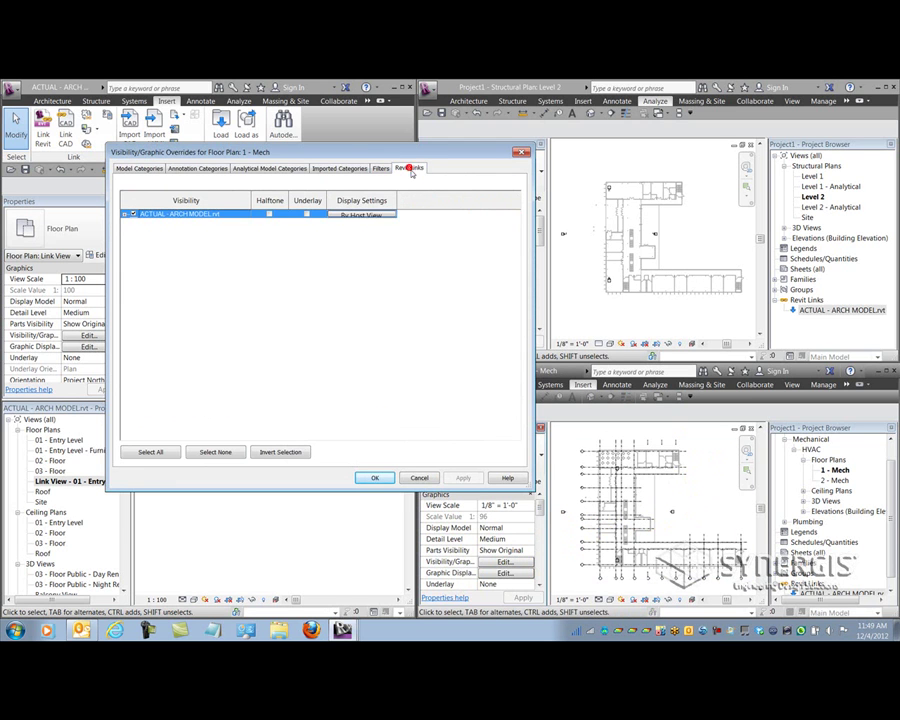
left_click(361, 215)
left_click(260, 236)
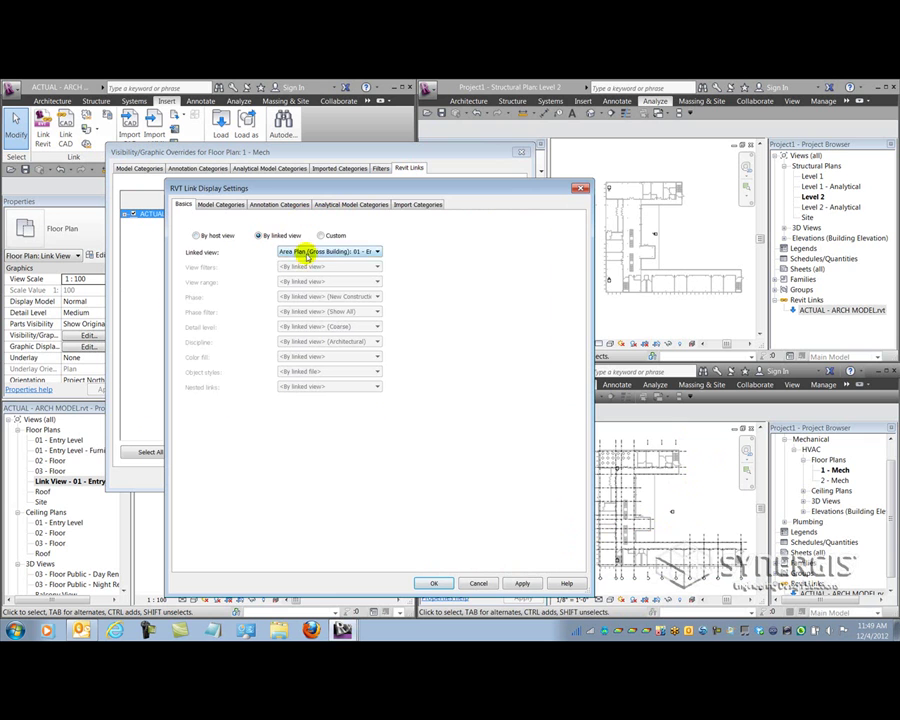
left_click(301, 251)
left_click(315, 316)
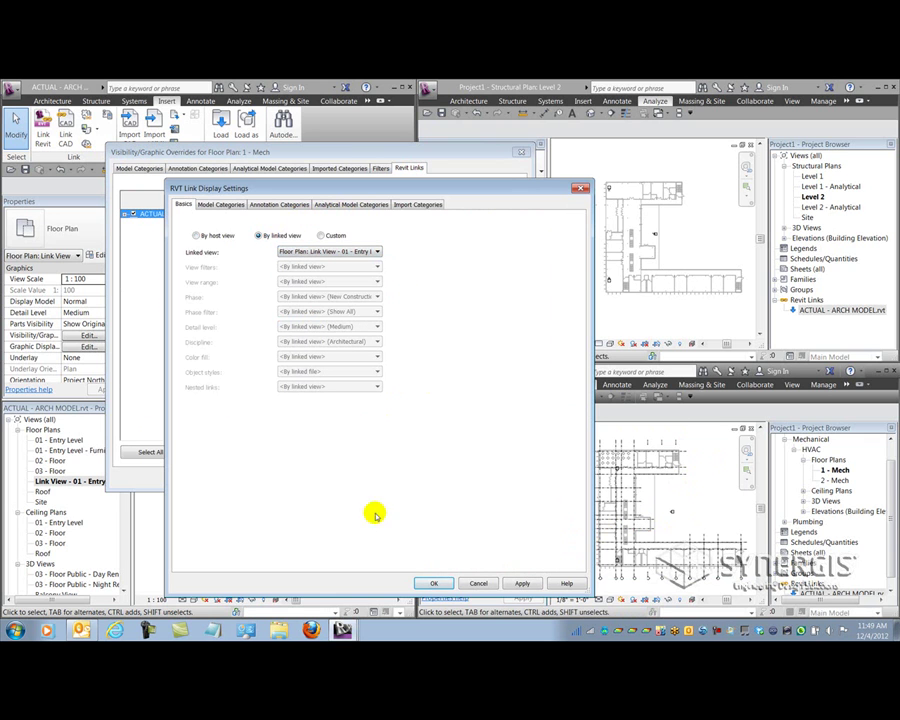
left_click(434, 583)
left_click(377, 479)
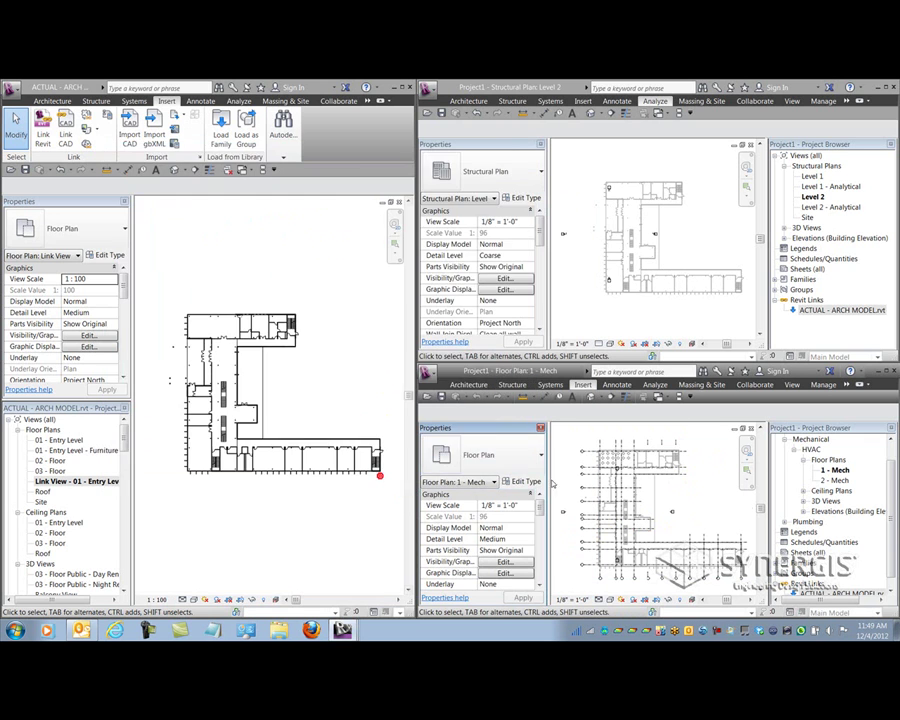